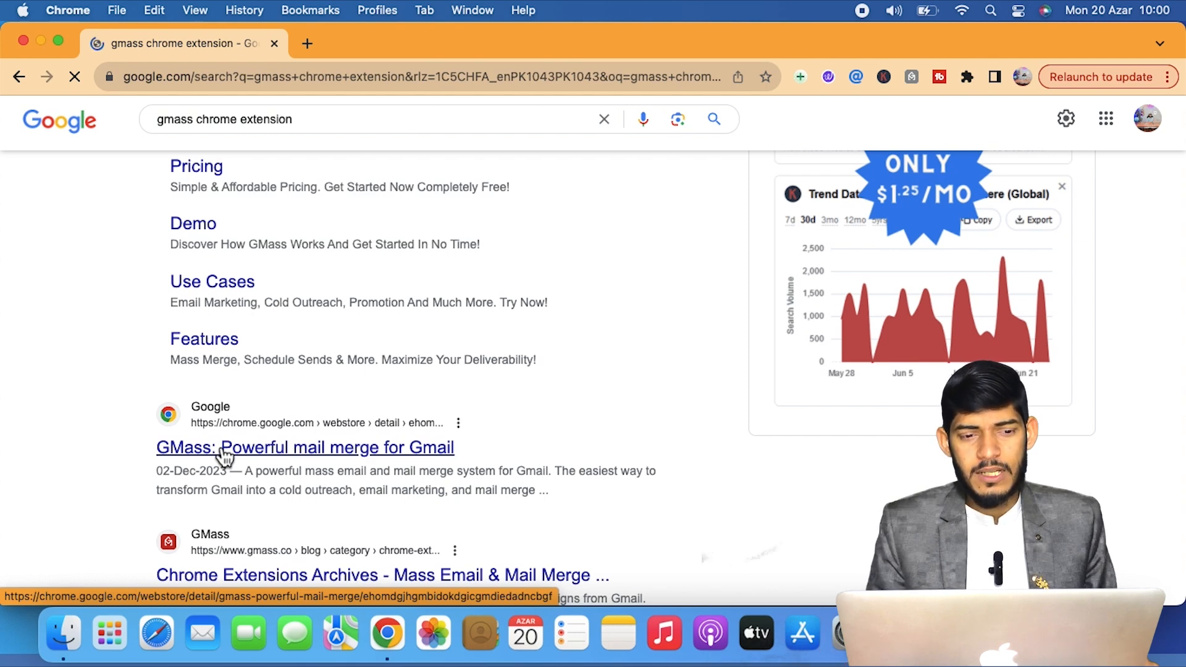
Remove the GMass mail merge extension from Chrome via its Web Store listing.
{"action": "left_click", "coordinate": [224, 457]}
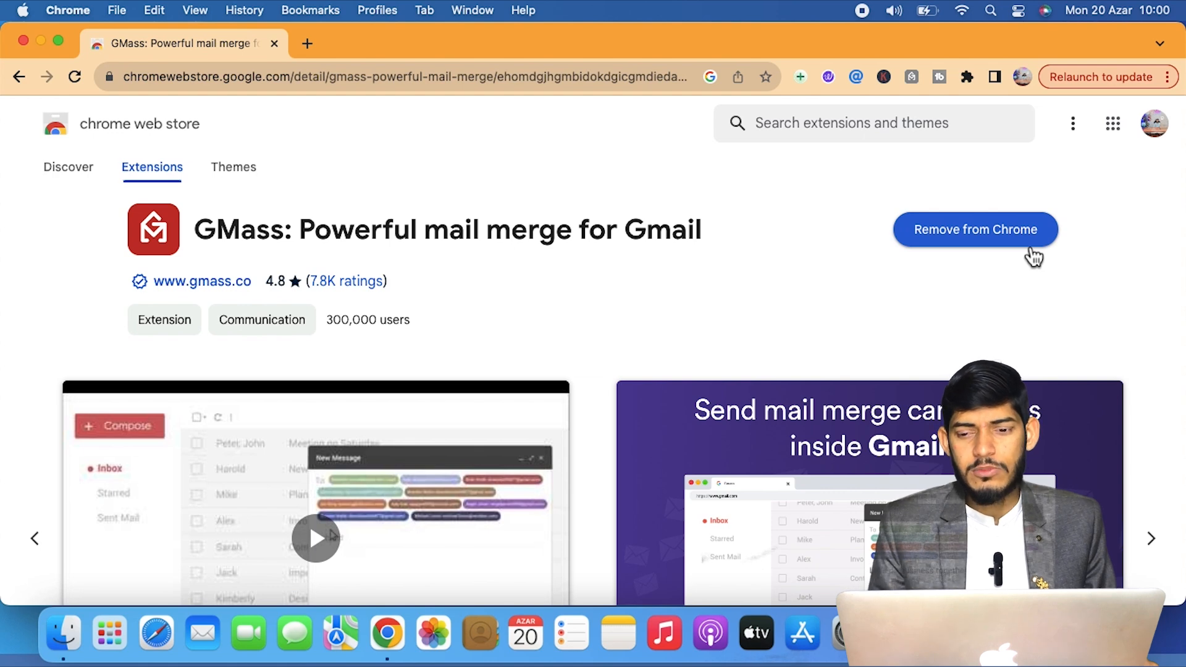
{"action": "left_click", "coordinate": [1033, 256]}
{"action": "left_click", "coordinate": [891, 227]}
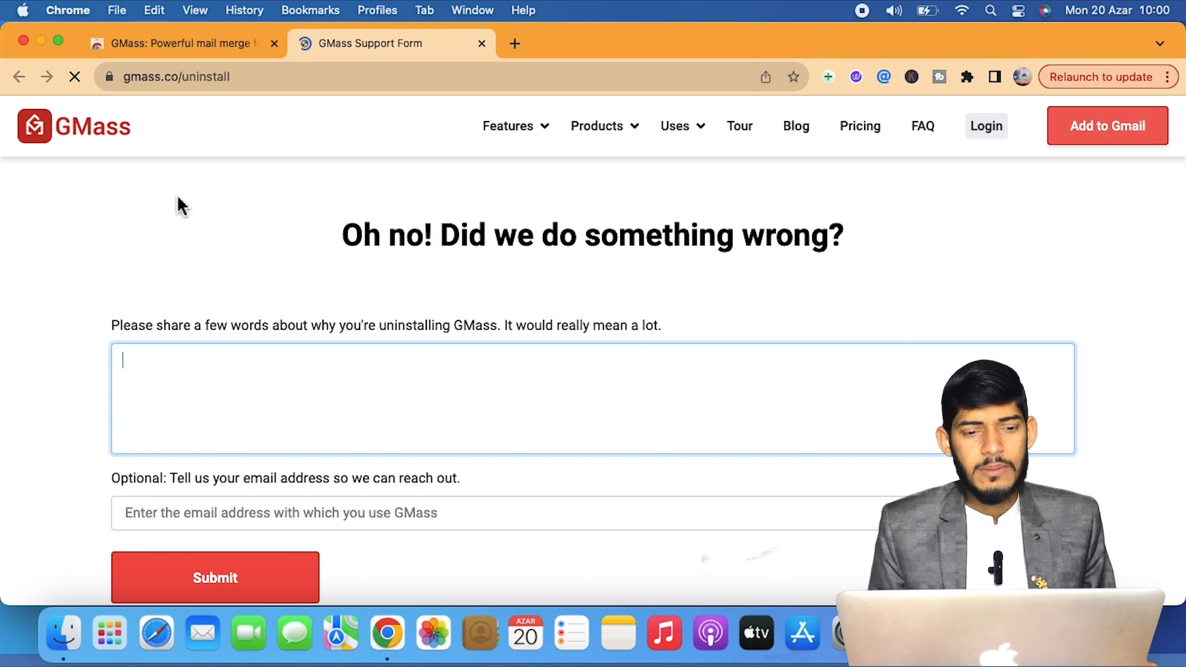
Close the uninstall feedback form and add the GMass extension back to Chrome.
{"action": "left_click", "coordinate": [172, 40]}
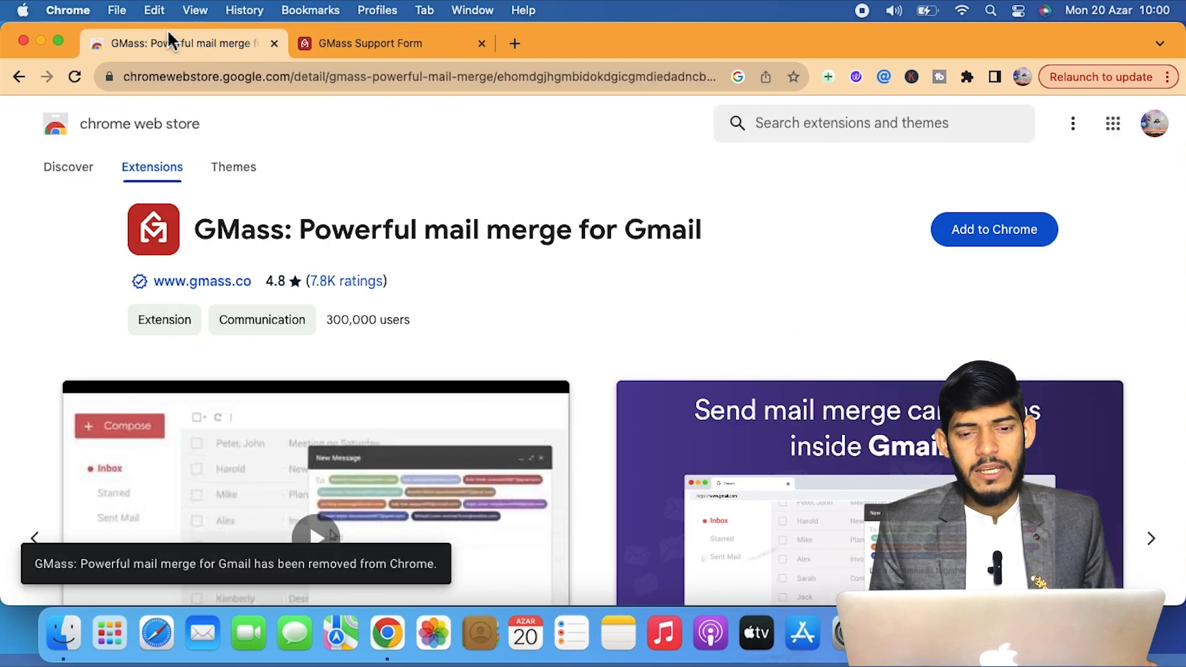
{"action": "left_click", "coordinate": [481, 44]}
{"action": "left_click", "coordinate": [1043, 239]}
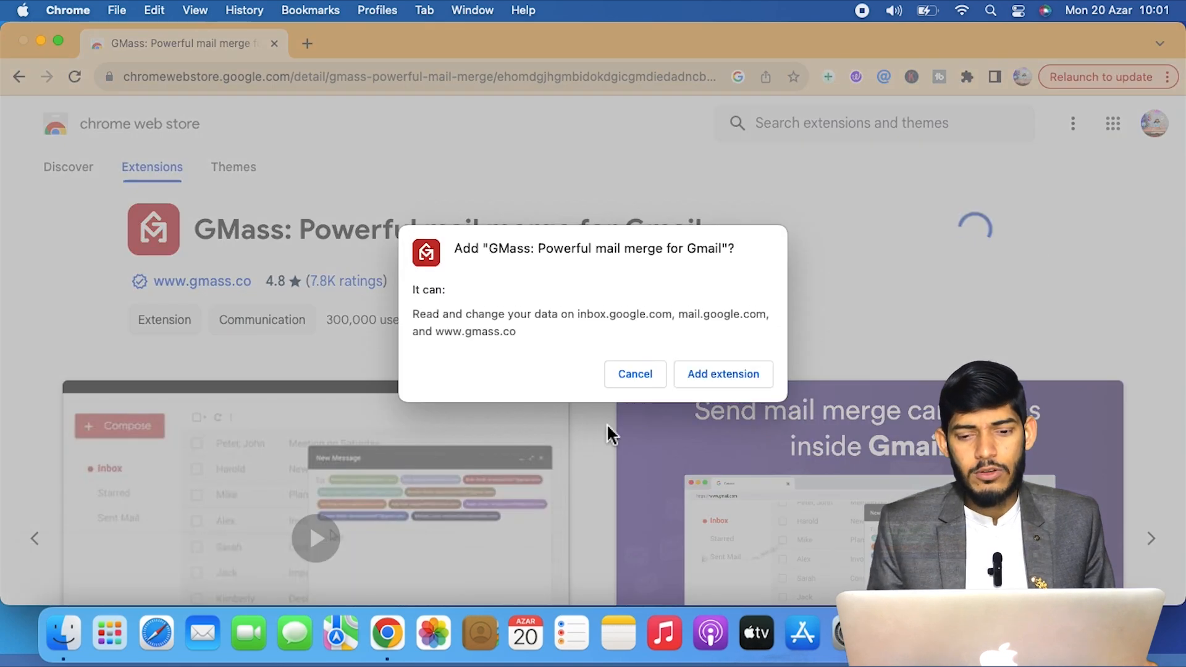
{"action": "left_click", "coordinate": [702, 378]}
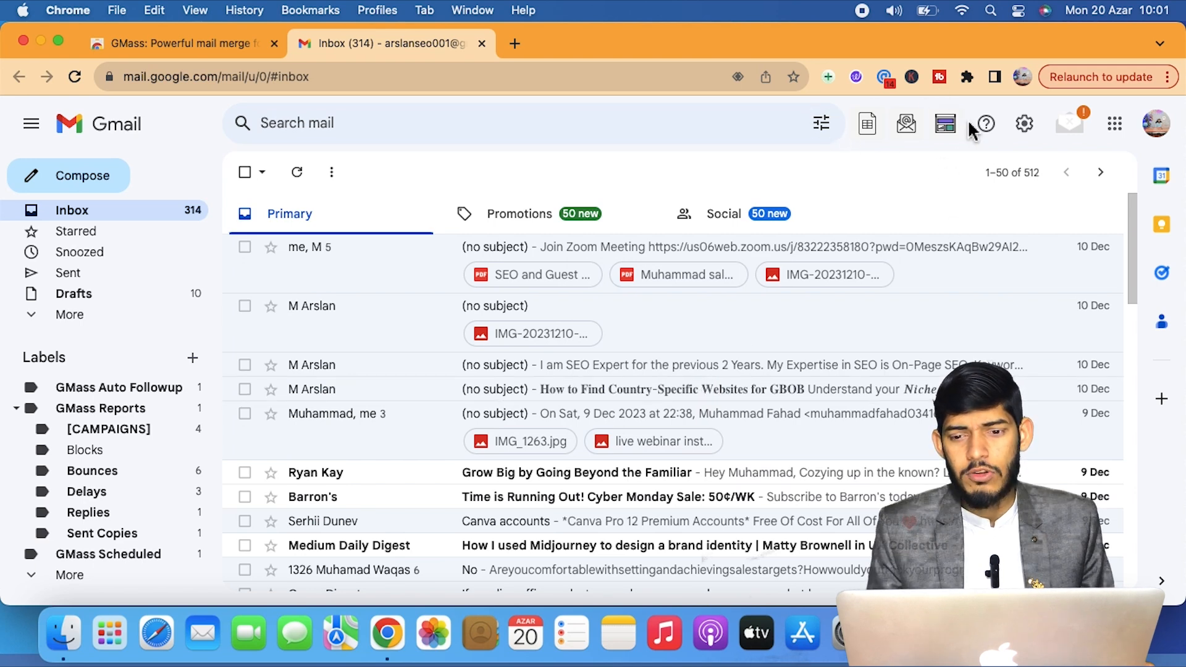
Sign up for GMass with the Gmail account, allow access, and close the confirmation messages.
{"action": "left_click", "coordinate": [868, 127]}
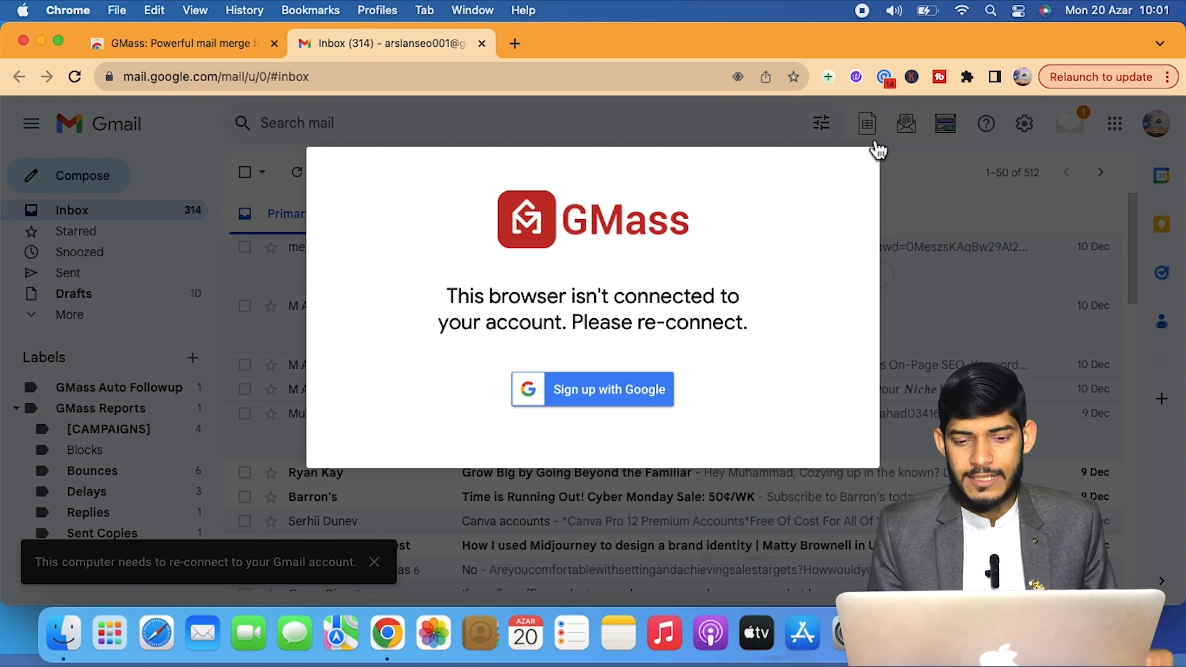
{"action": "left_click", "coordinate": [605, 408]}
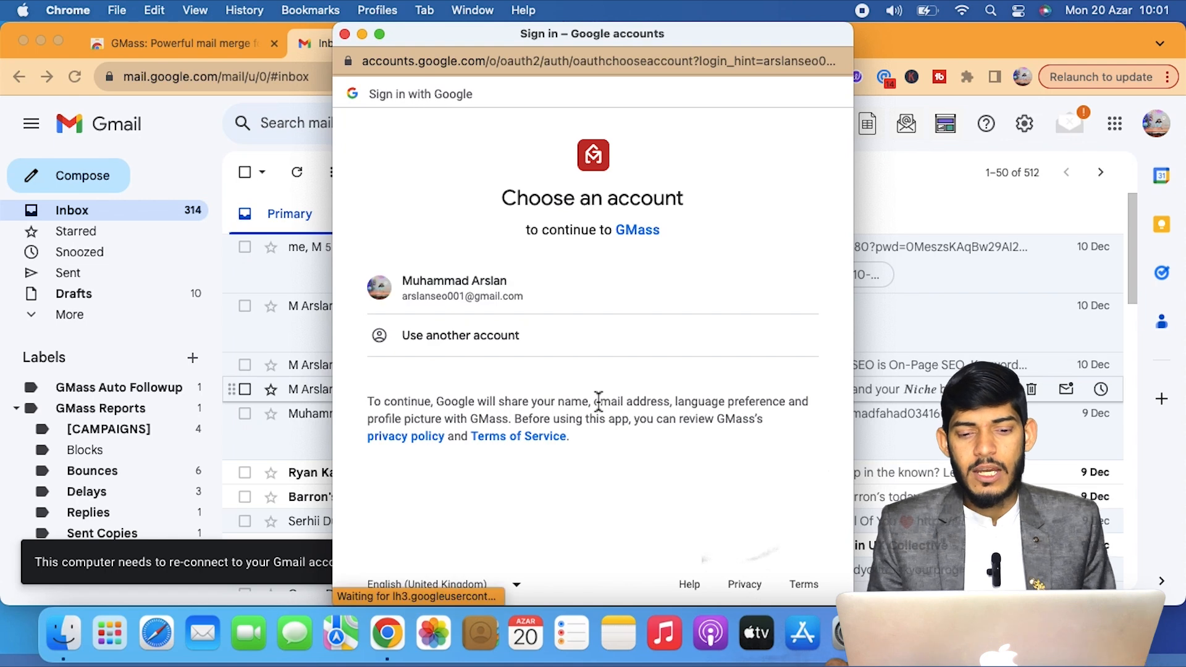
{"action": "left_click", "coordinate": [479, 283]}
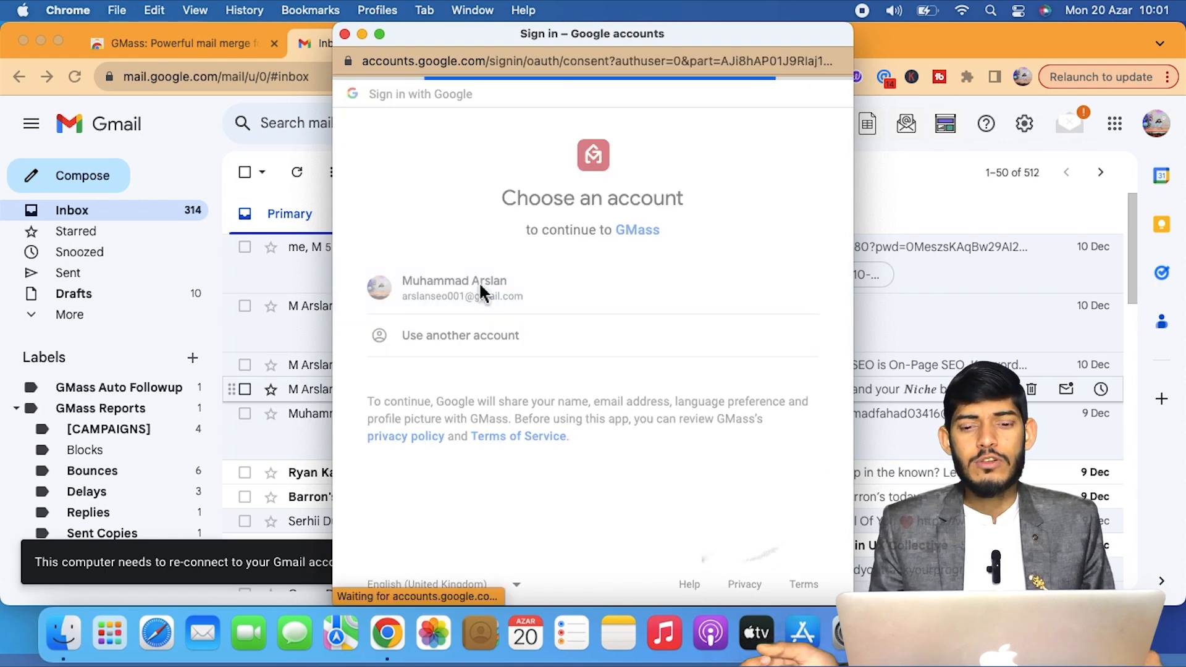
{"action": "scroll", "coordinate": [655, 426], "scroll_direction": "down", "scroll_amount": 5}
{"action": "scroll", "coordinate": [659, 429], "scroll_direction": "up", "scroll_amount": 5}
{"action": "scroll", "coordinate": [655, 437], "scroll_direction": "down", "scroll_amount": 5}
{"action": "left_click", "coordinate": [689, 492]}
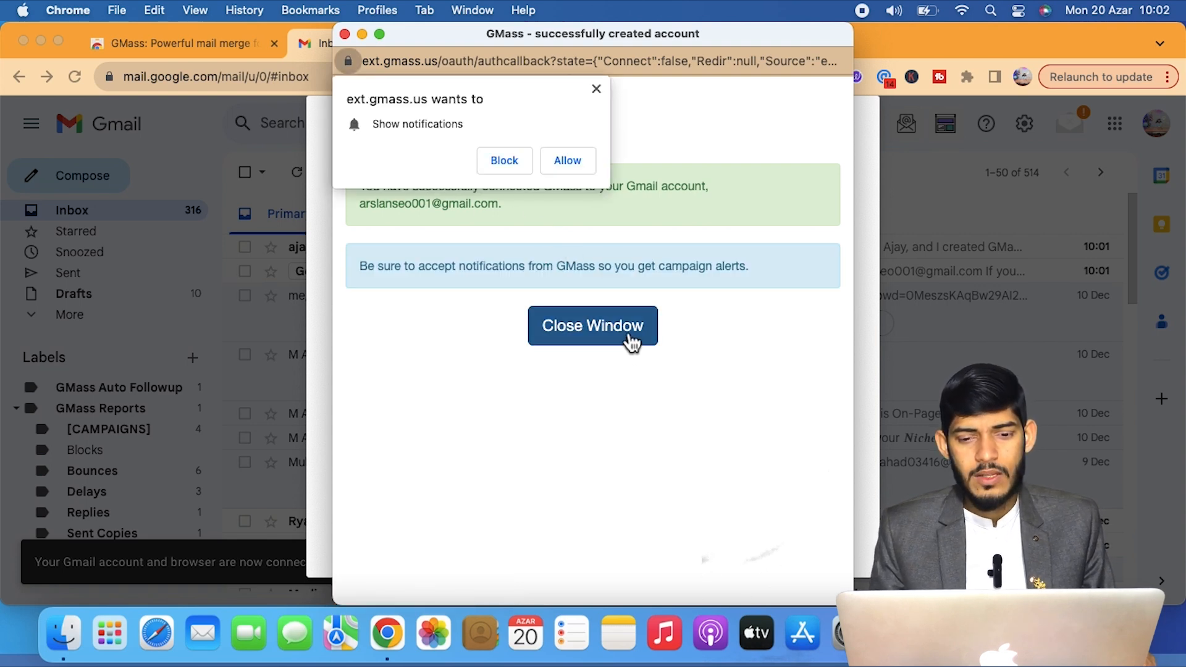
{"action": "left_click", "coordinate": [630, 341]}
{"action": "left_click", "coordinate": [946, 369]}
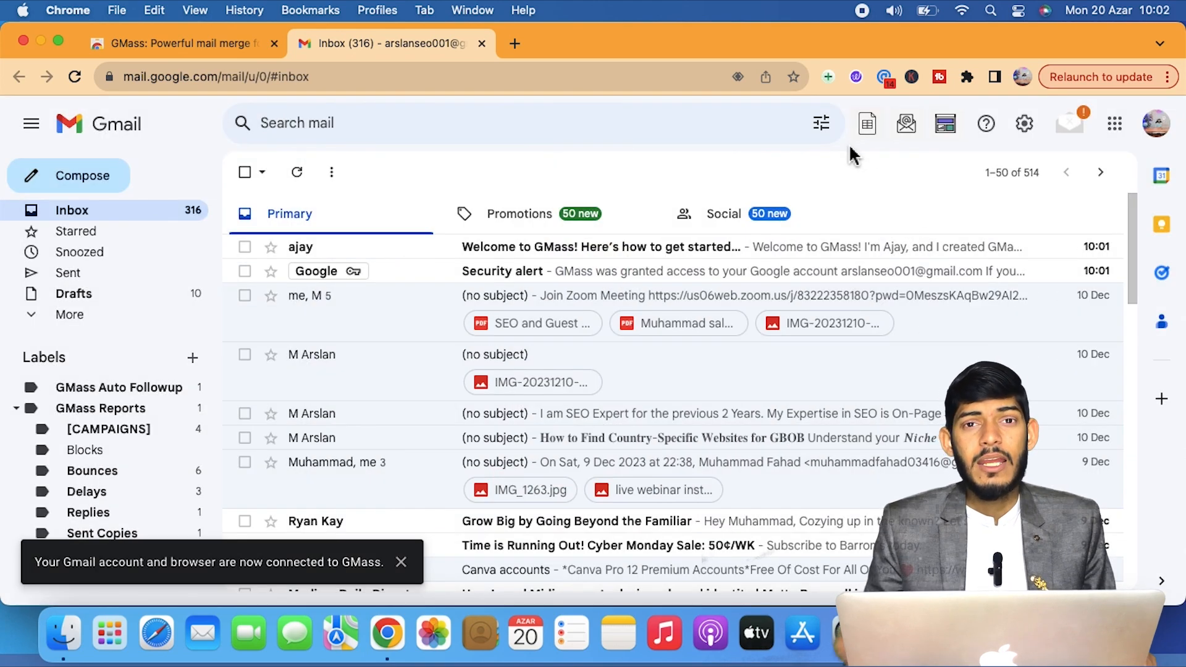
Go to sheets.google.com in a new tab and start a blank spreadsheet.
{"action": "left_click", "coordinate": [514, 42]}
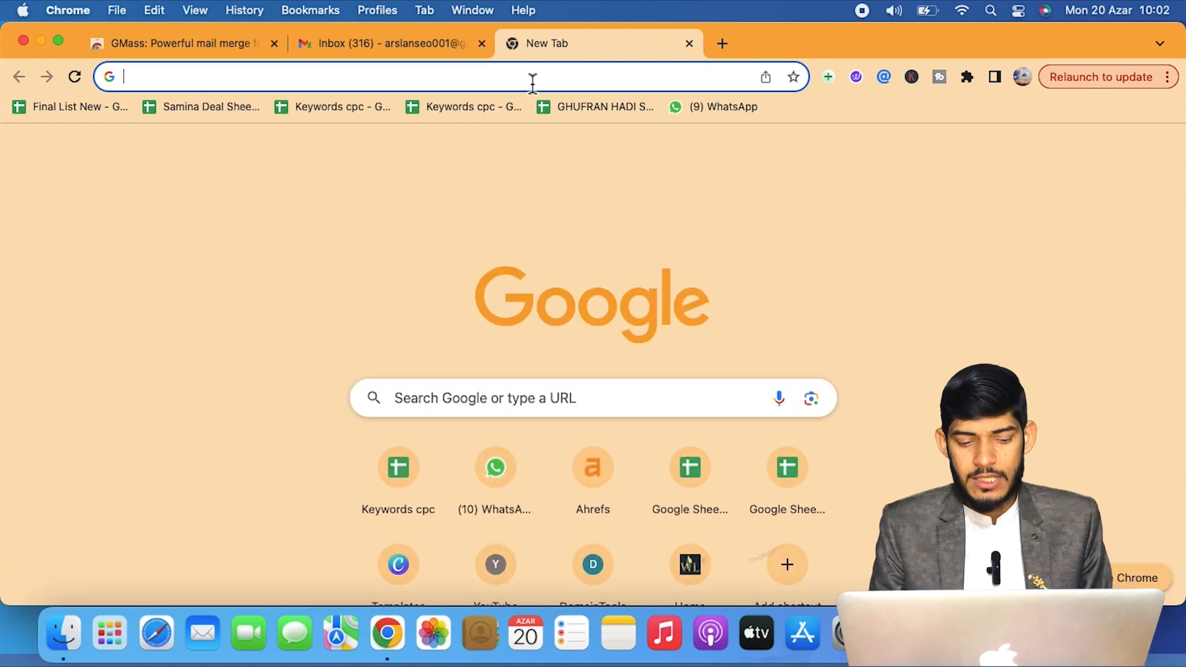
{"action": "type", "text": "shet"}
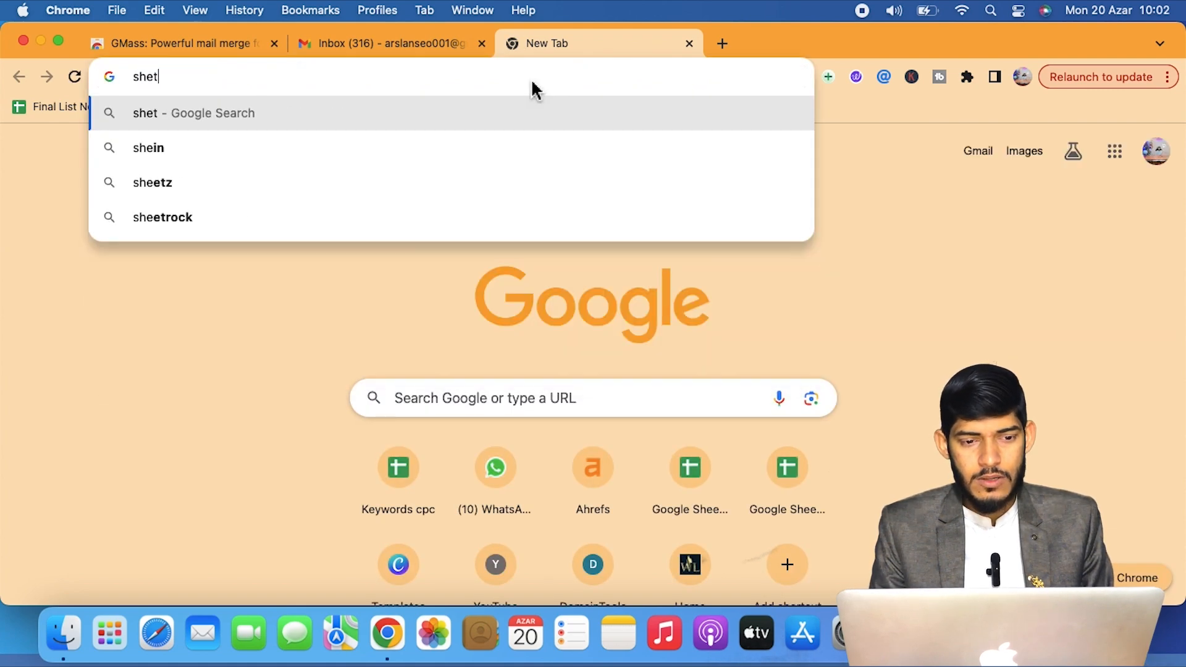
{"action": "key", "text": "BackSpace"}
{"action": "type", "text": "ets"}
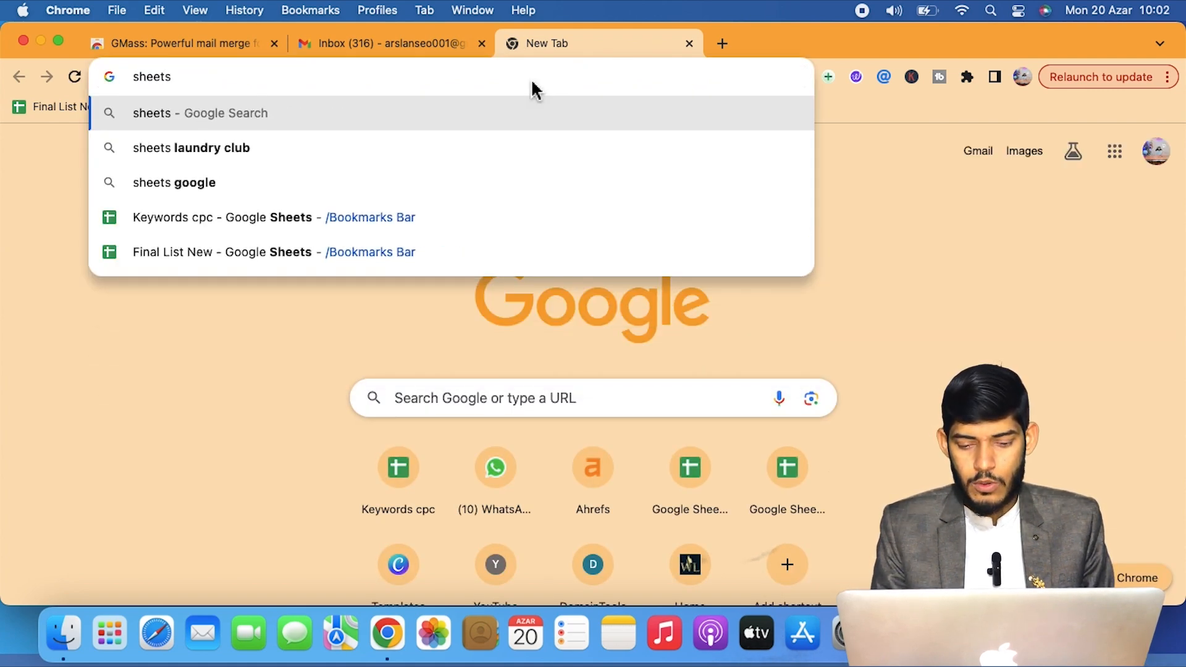
{"action": "type", "text": ".googke"}
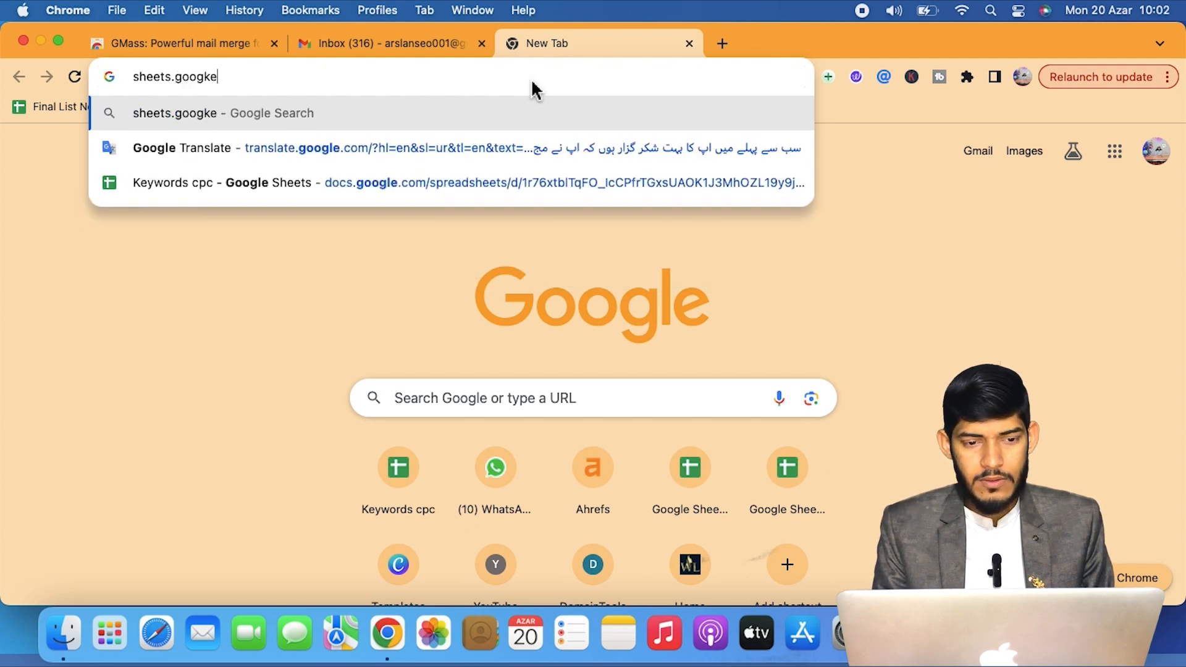
{"action": "key", "text": "BackSpace"}
{"action": "key", "text": "BackSpace"}
{"action": "type", "text": "le.com"}
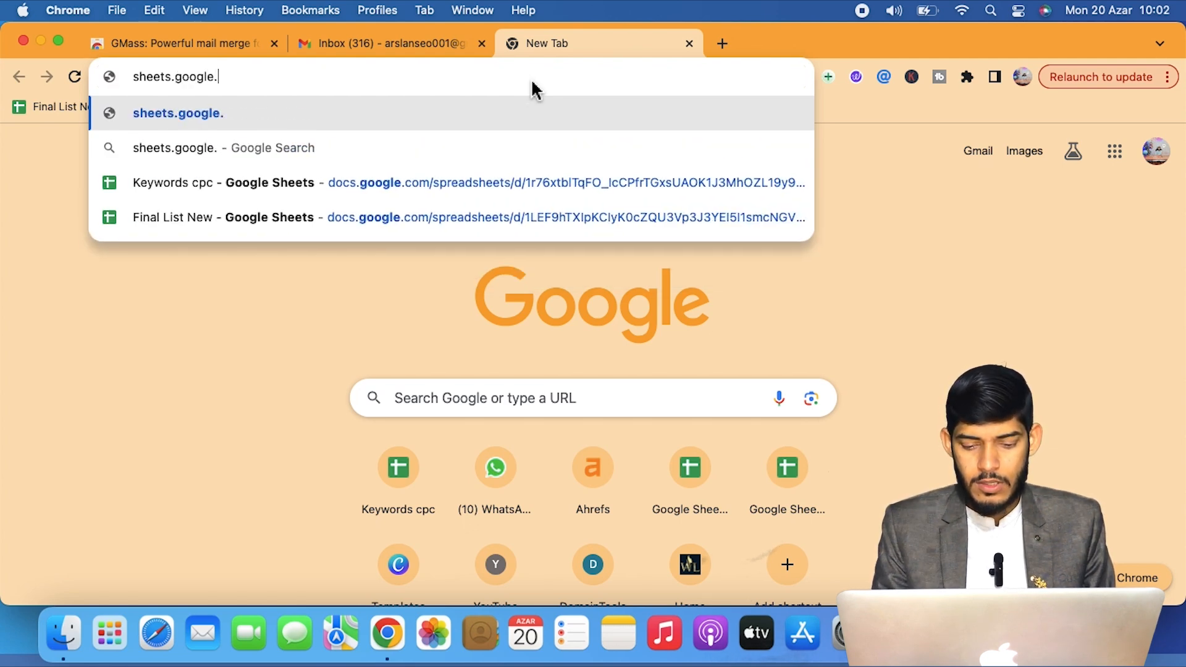
{"action": "key", "text": "Return"}
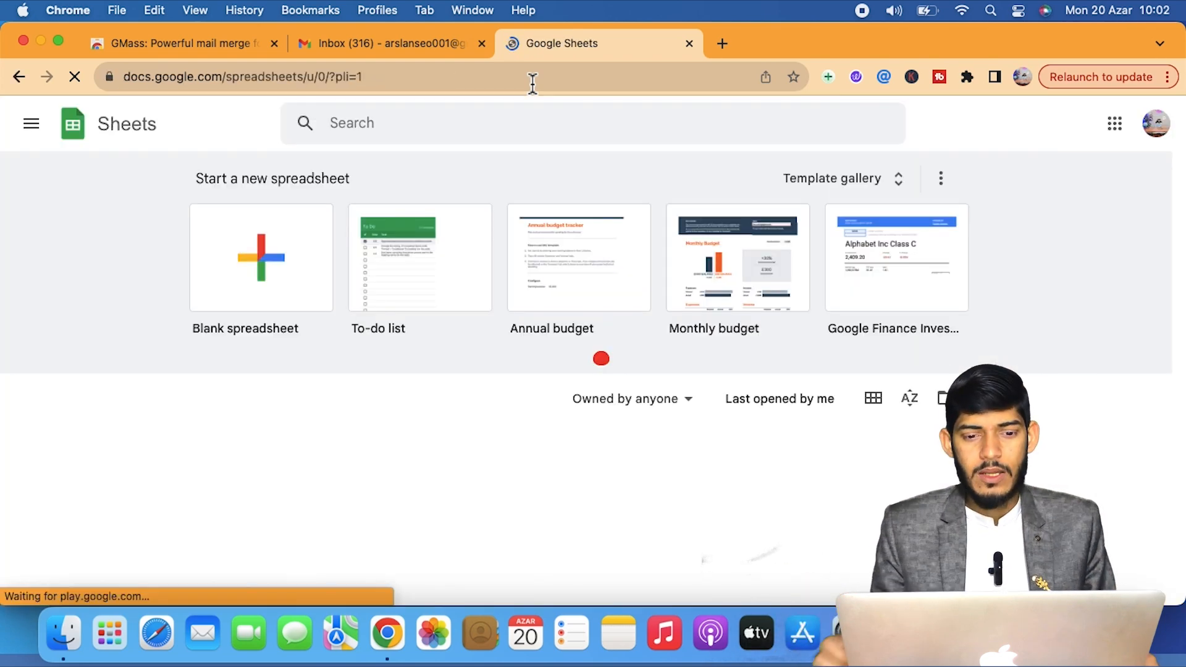
{"action": "left_click", "coordinate": [263, 304]}
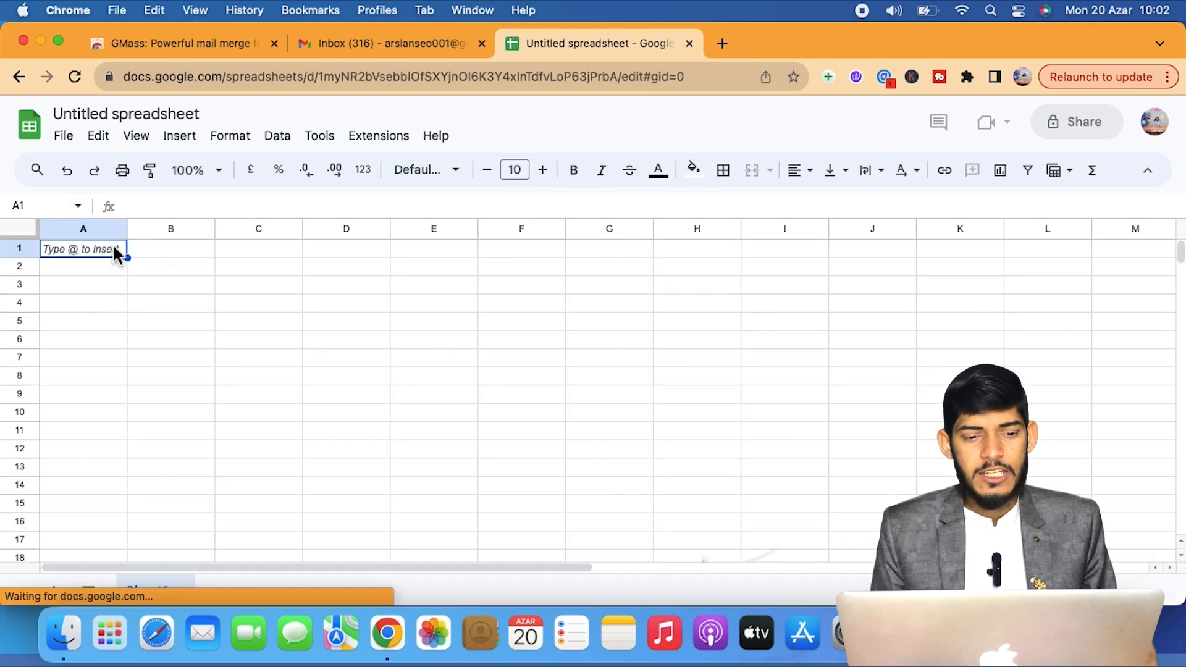
Enter the headers Websites, Email, DA, DR and Traffic across A1:E1.
{"action": "type", "text": "Websites"}
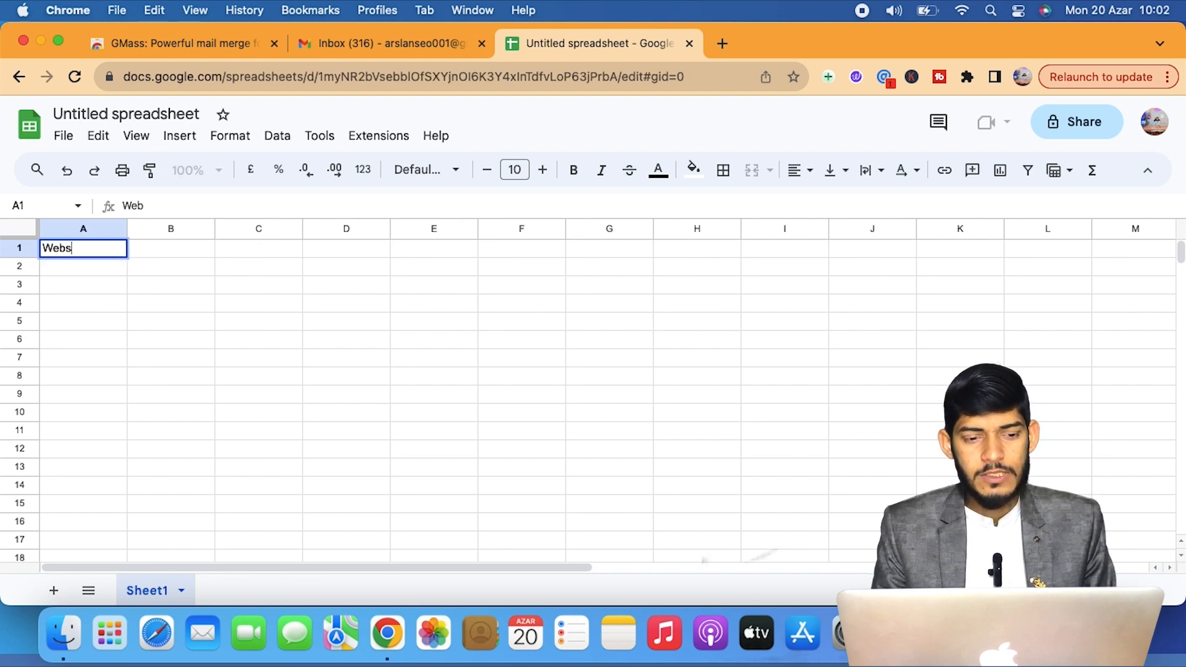
{"action": "left_click", "coordinate": [183, 251]}
{"action": "type", "text": "Email"}
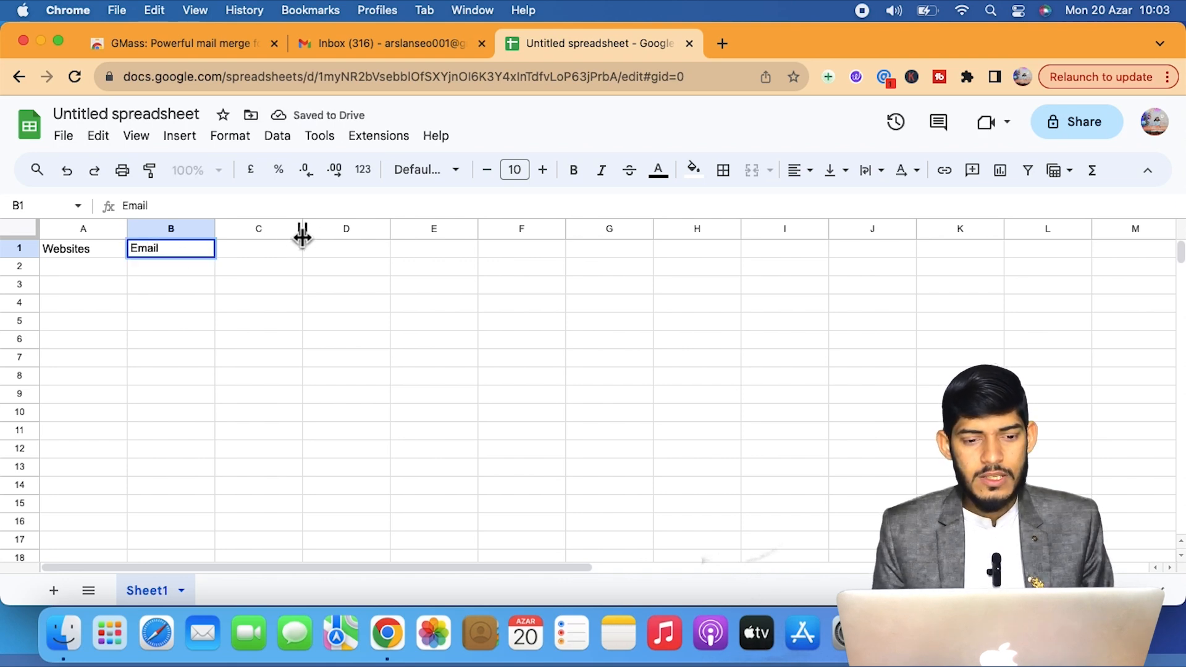
{"action": "left_click", "coordinate": [284, 253]}
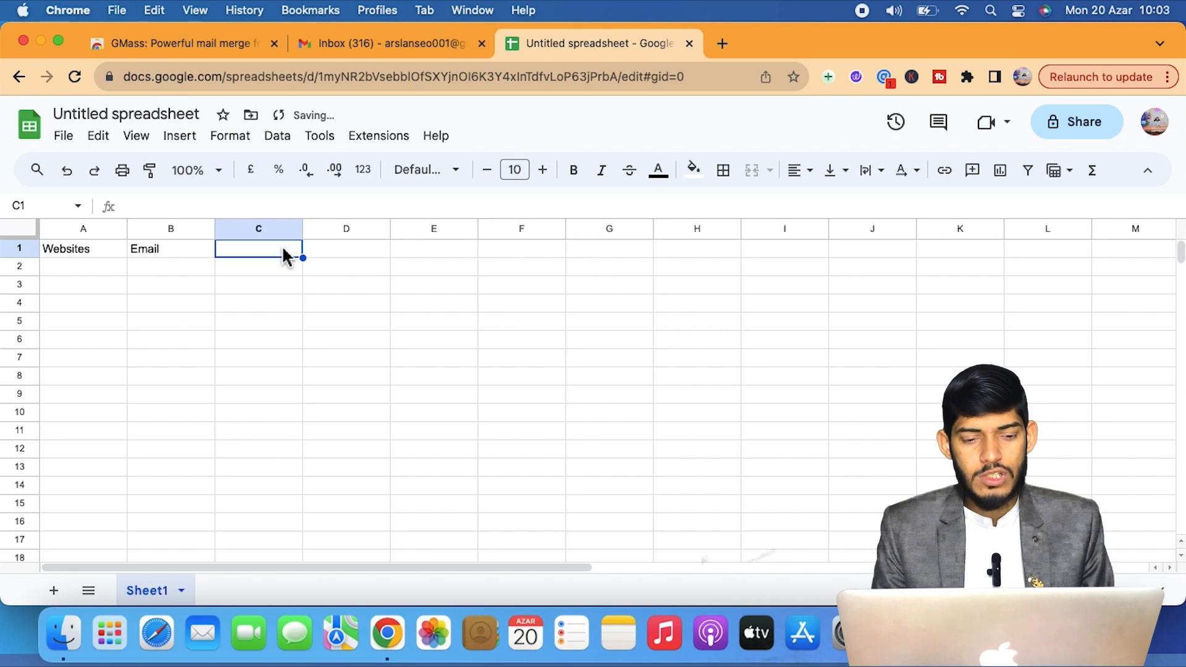
{"action": "type", "text": "DA"}
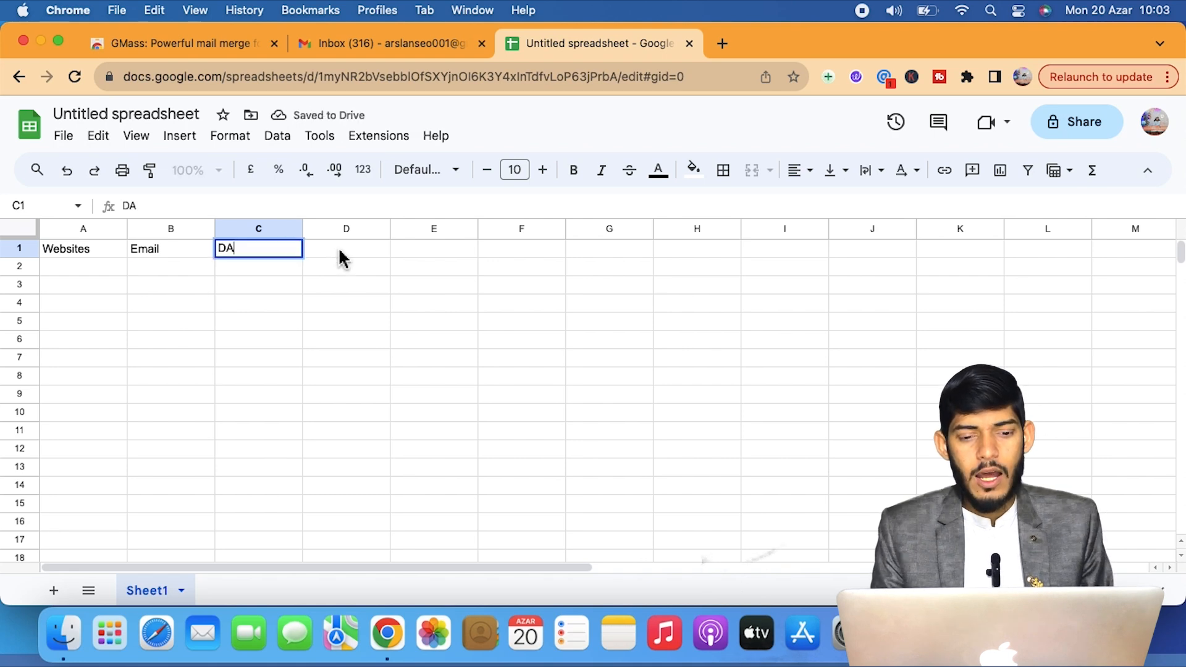
{"action": "left_click", "coordinate": [340, 251]}
{"action": "type", "text": "DR"}
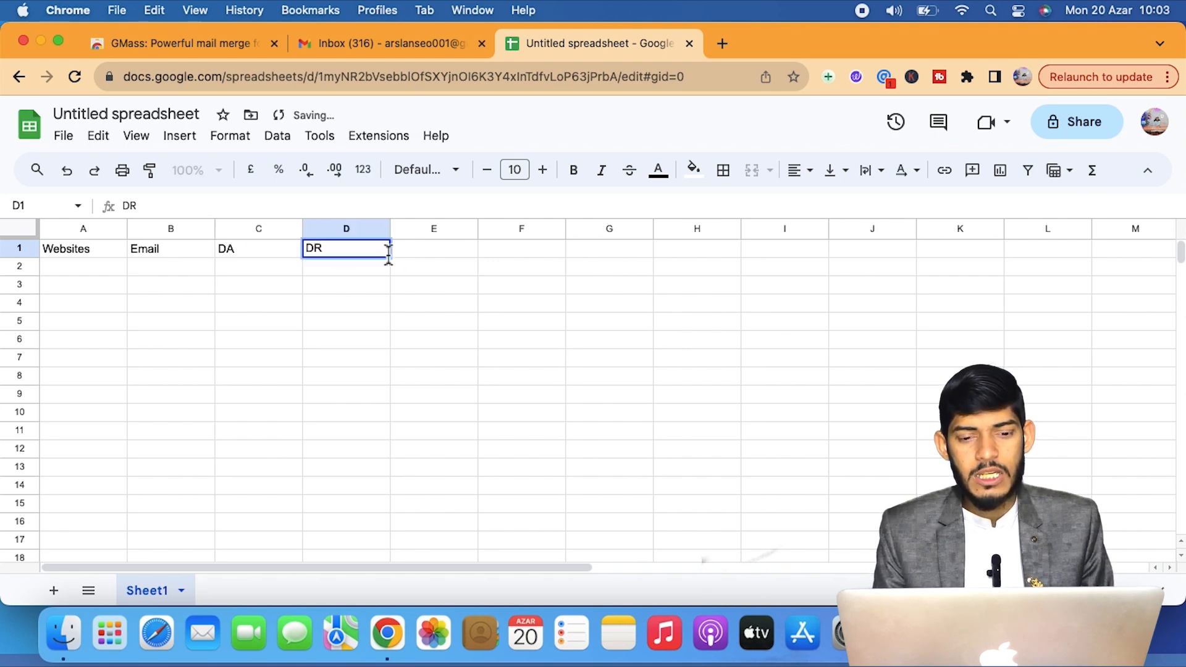
{"action": "left_click", "coordinate": [408, 254]}
{"action": "type", "text": "Traffic"}
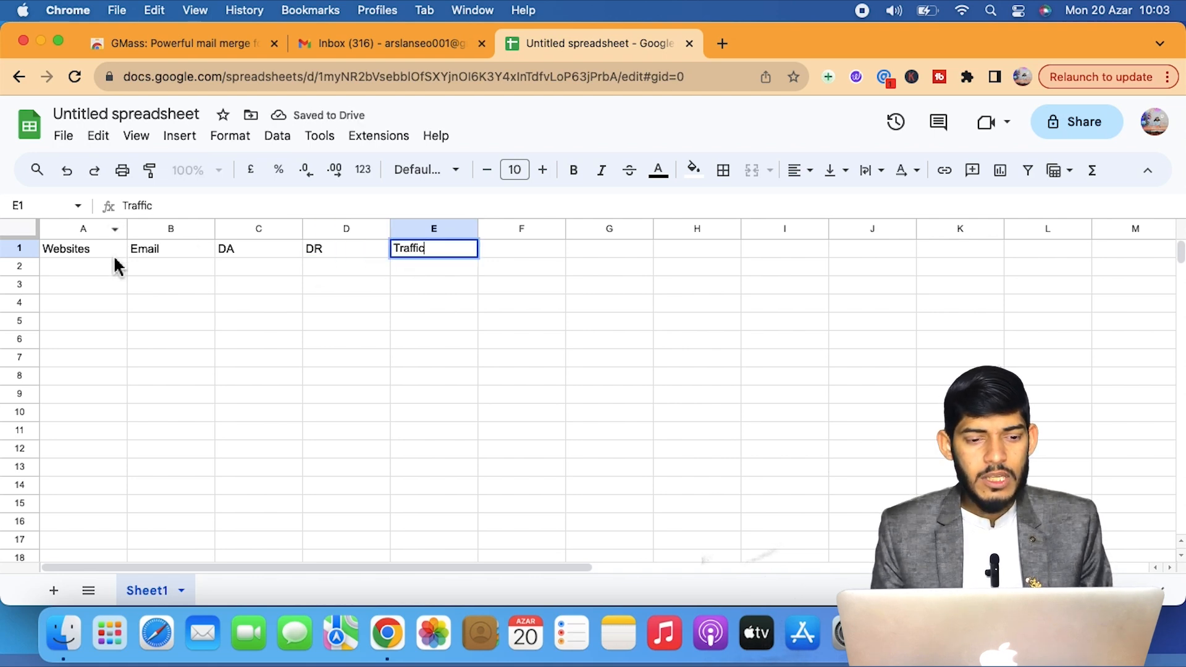
Enter scoopearth.com and the contact's e-mail in row 2, fitting column B's width.
{"action": "left_click", "coordinate": [115, 279]}
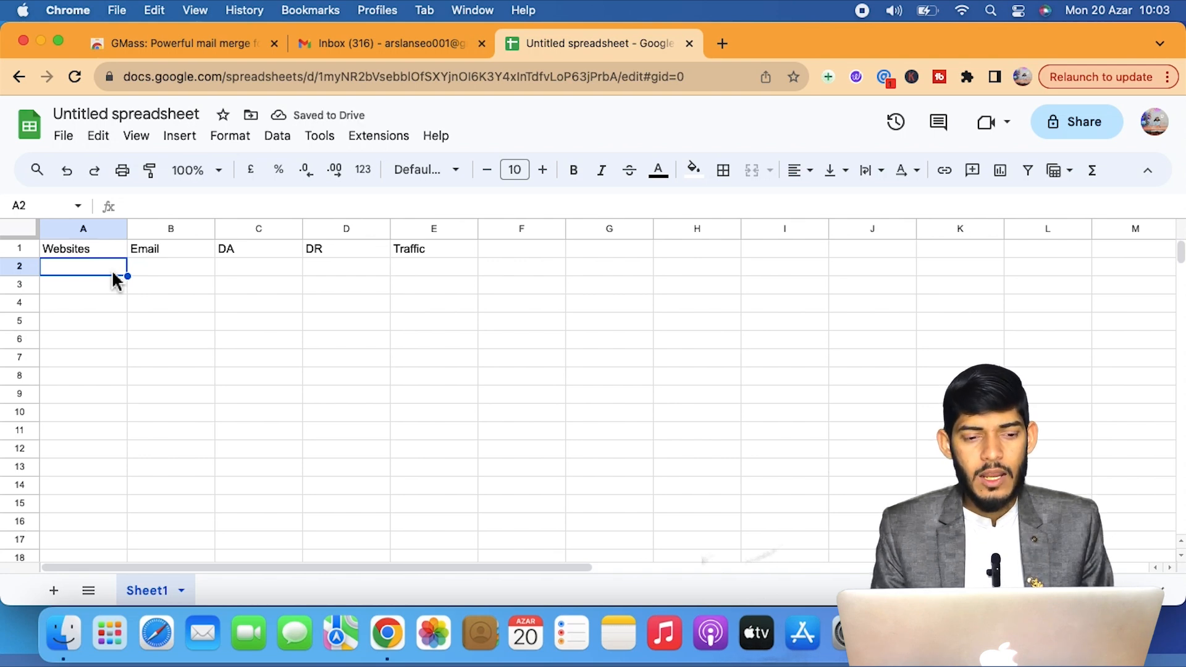
{"action": "type", "text": "scoopearth.com"}
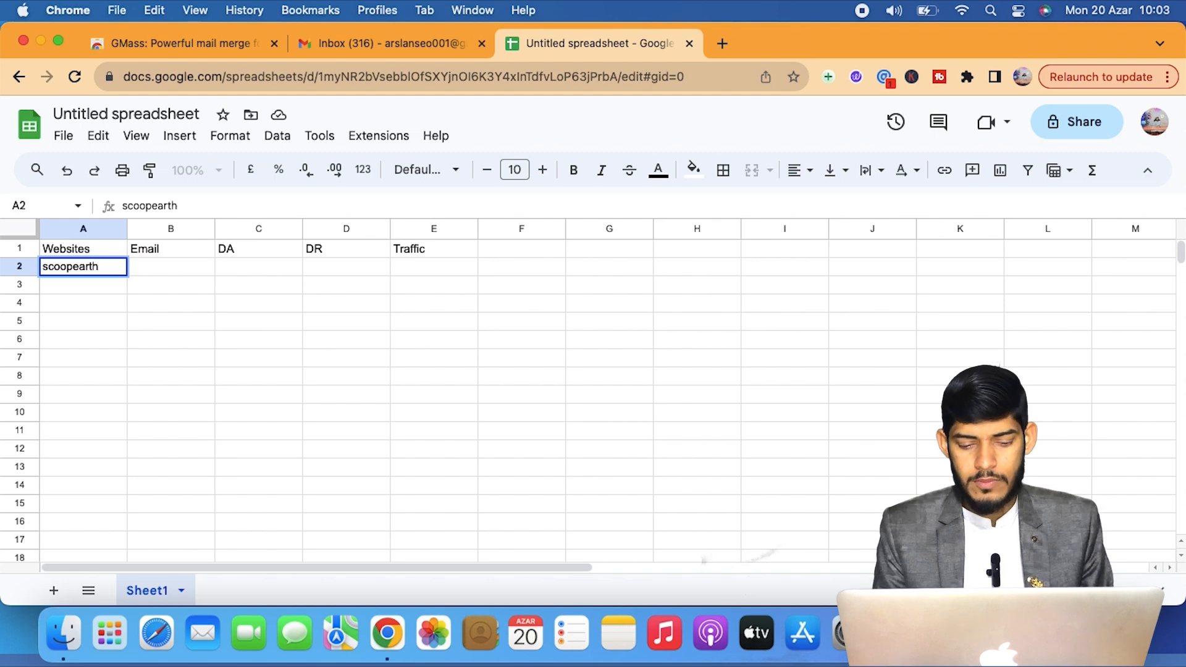
{"action": "left_click", "coordinate": [160, 273]}
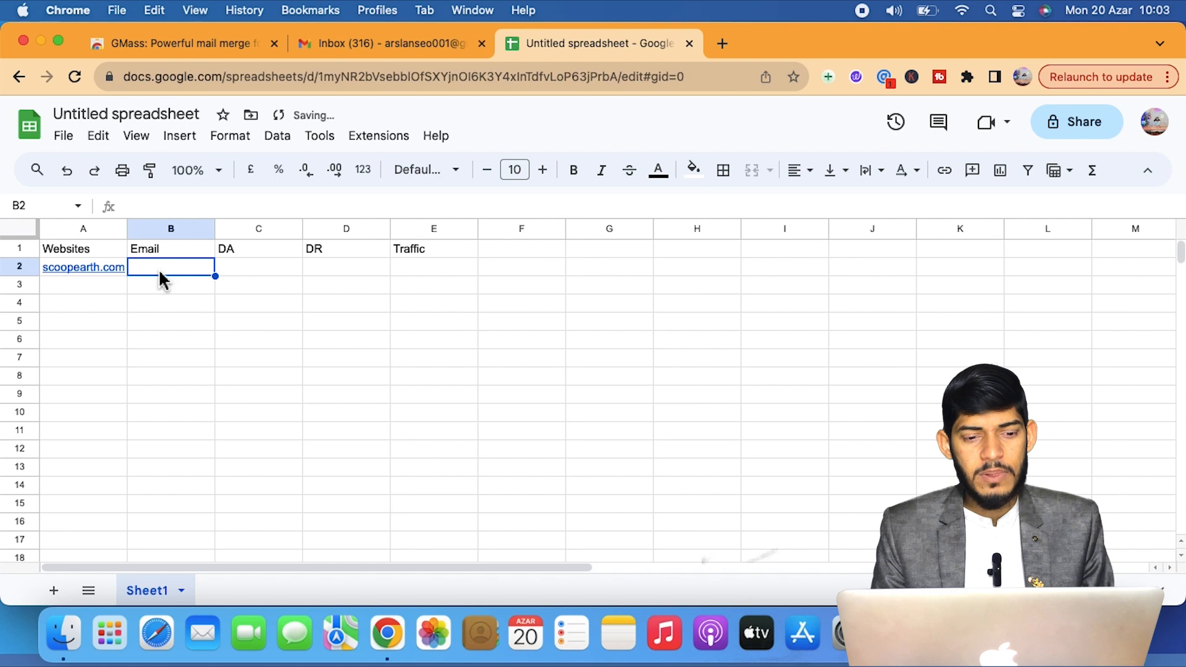
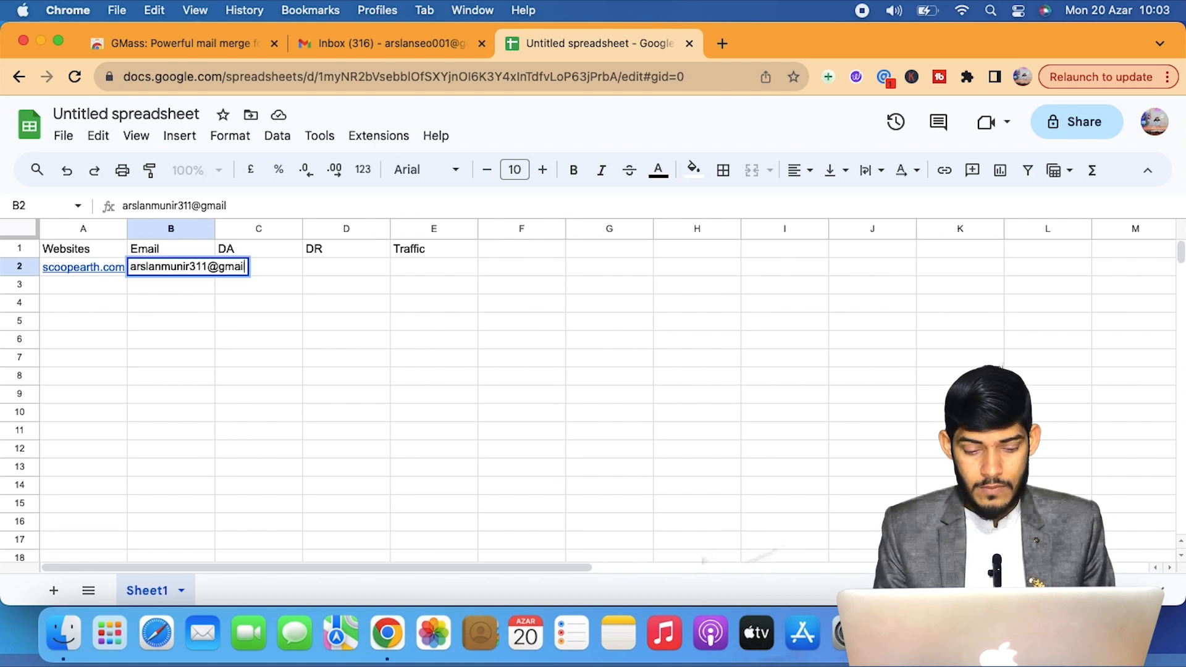
{"action": "double_click", "coordinate": [215, 229]}
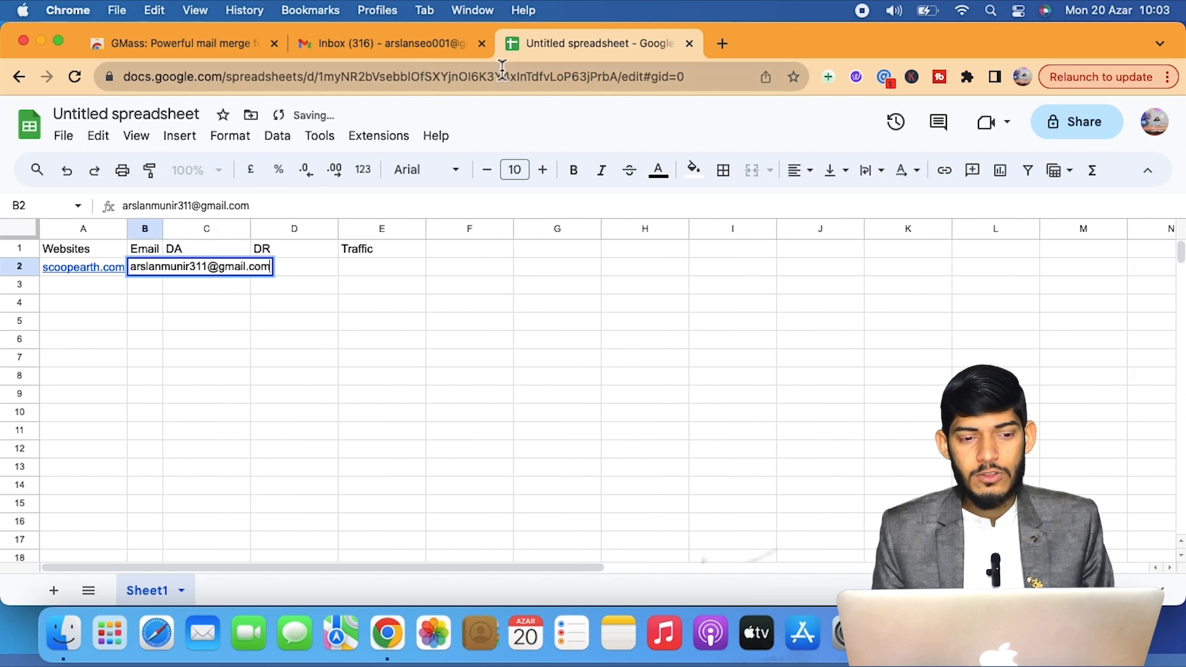
{"action": "left_click", "coordinate": [722, 43]}
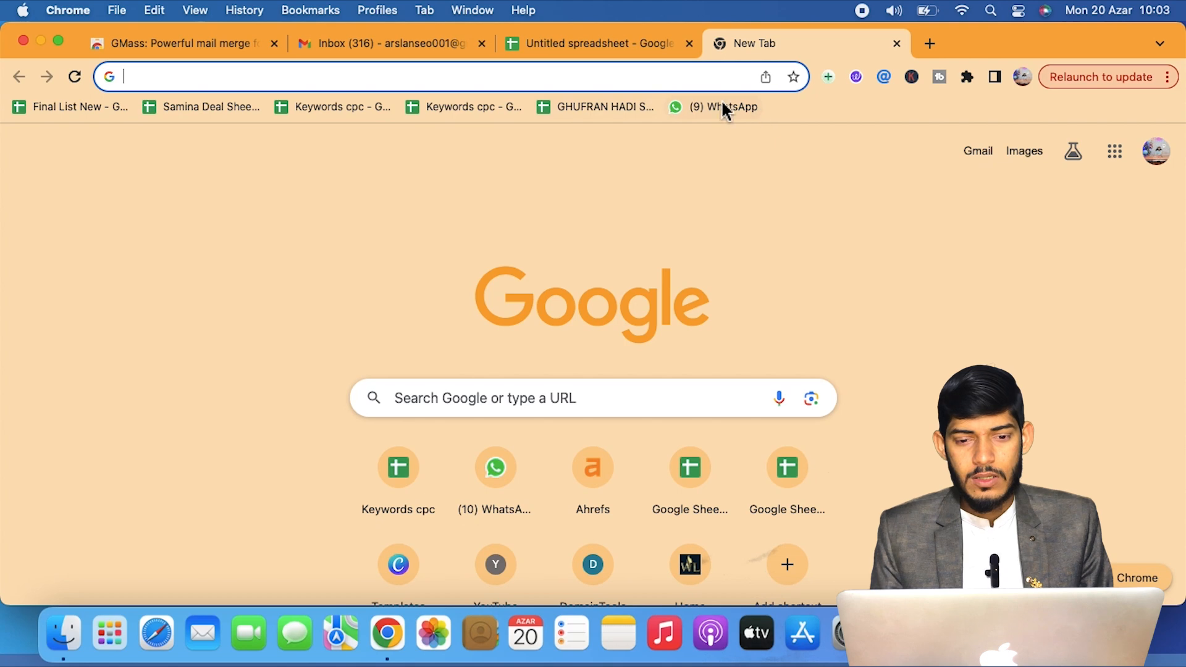
Open the Clients Gmail in USA spreadsheet from the Google Sheets home page.
{"action": "type", "text": "shee"}
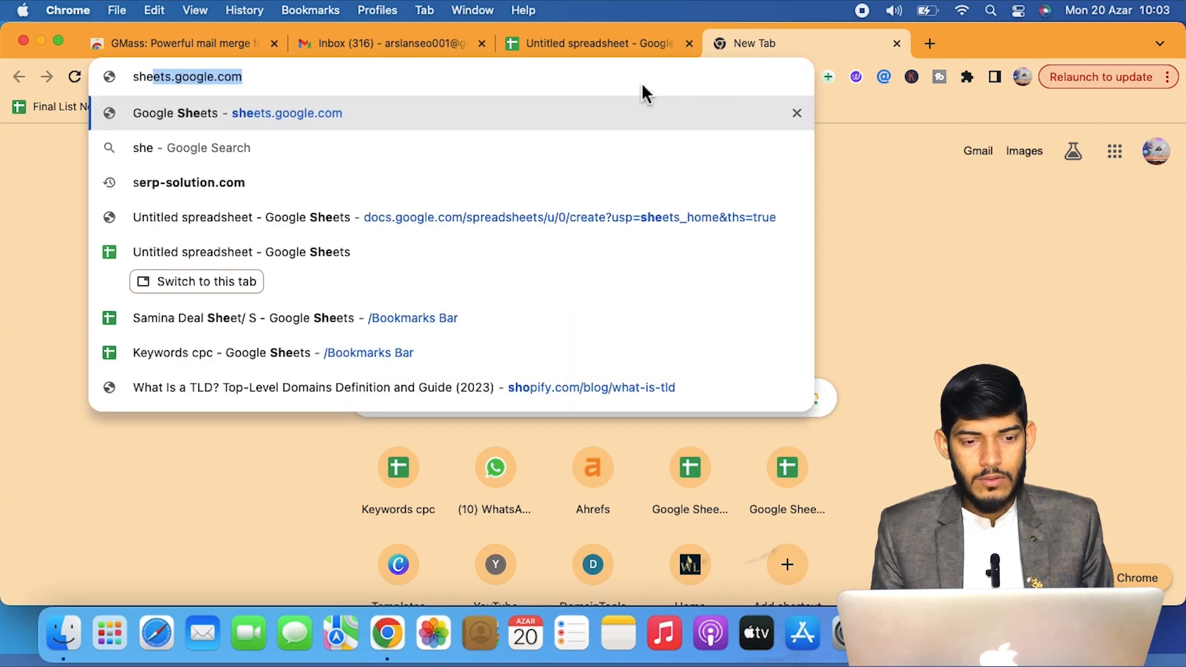
{"action": "key", "text": "Return"}
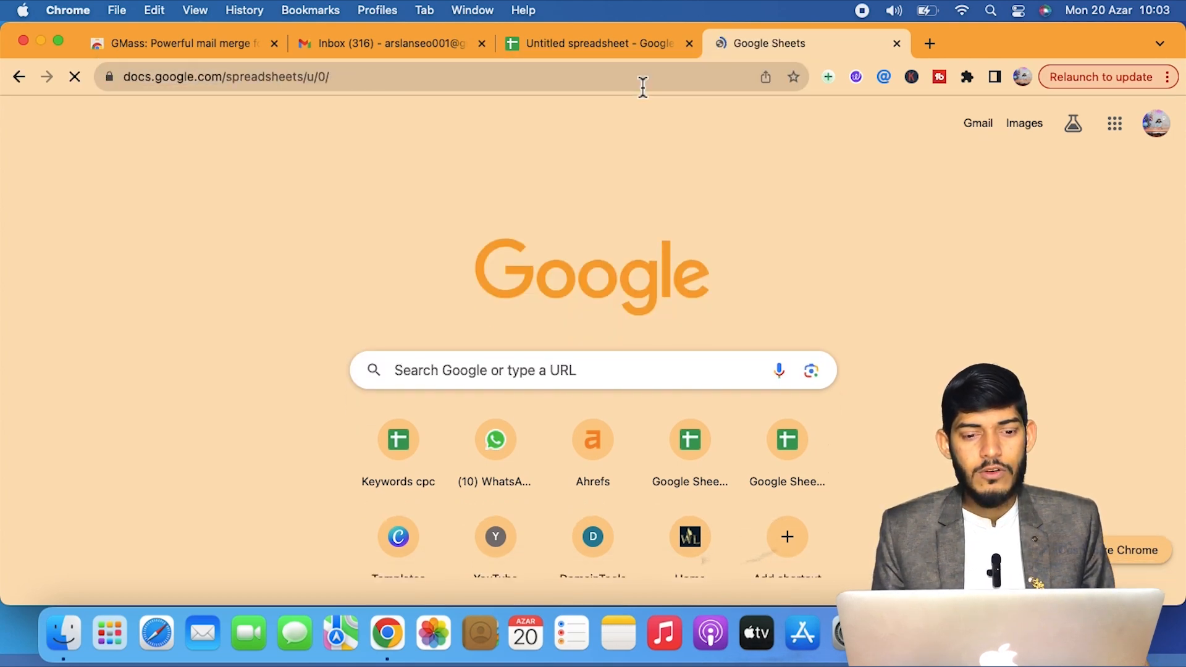
{"action": "scroll", "coordinate": [540, 416], "scroll_direction": "down", "scroll_amount": 2}
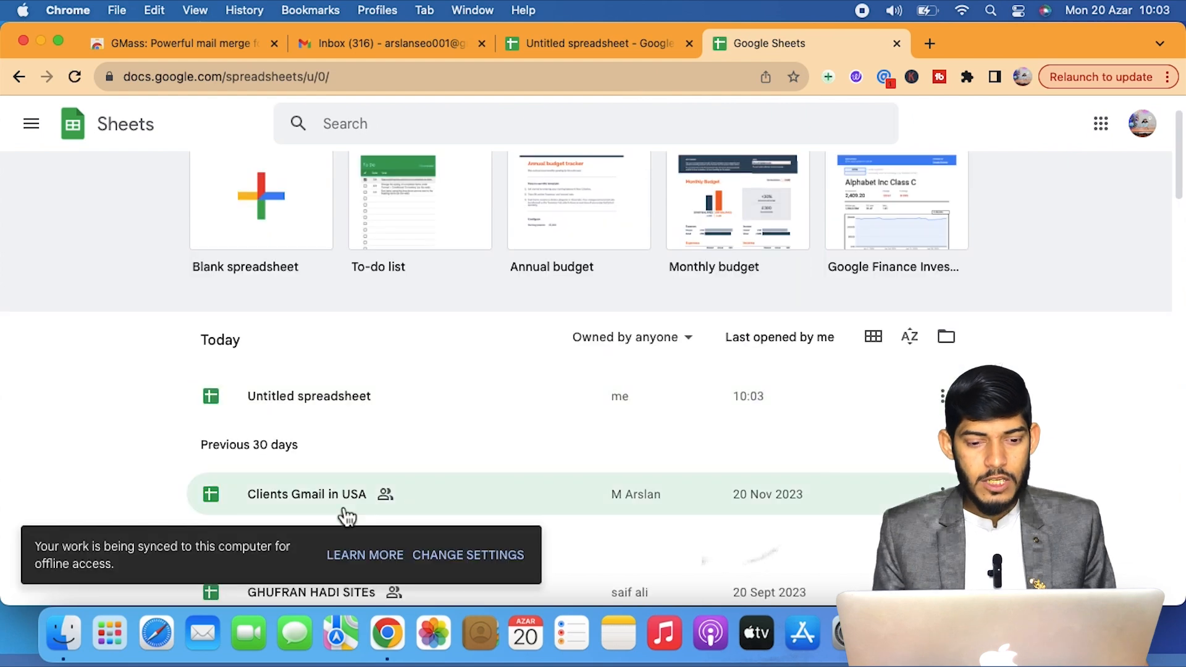
{"action": "left_click", "coordinate": [317, 504]}
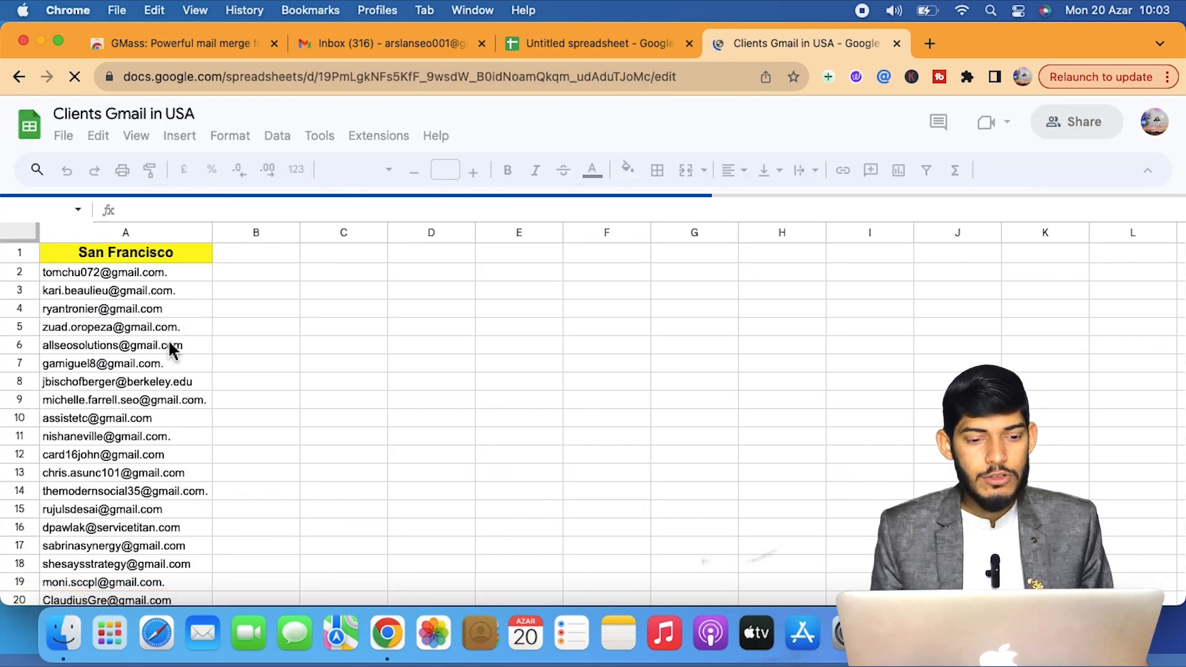
Copy the e-mail list in A2:A17 and return to the Untitled spreadsheet.
{"action": "left_click", "coordinate": [185, 274]}
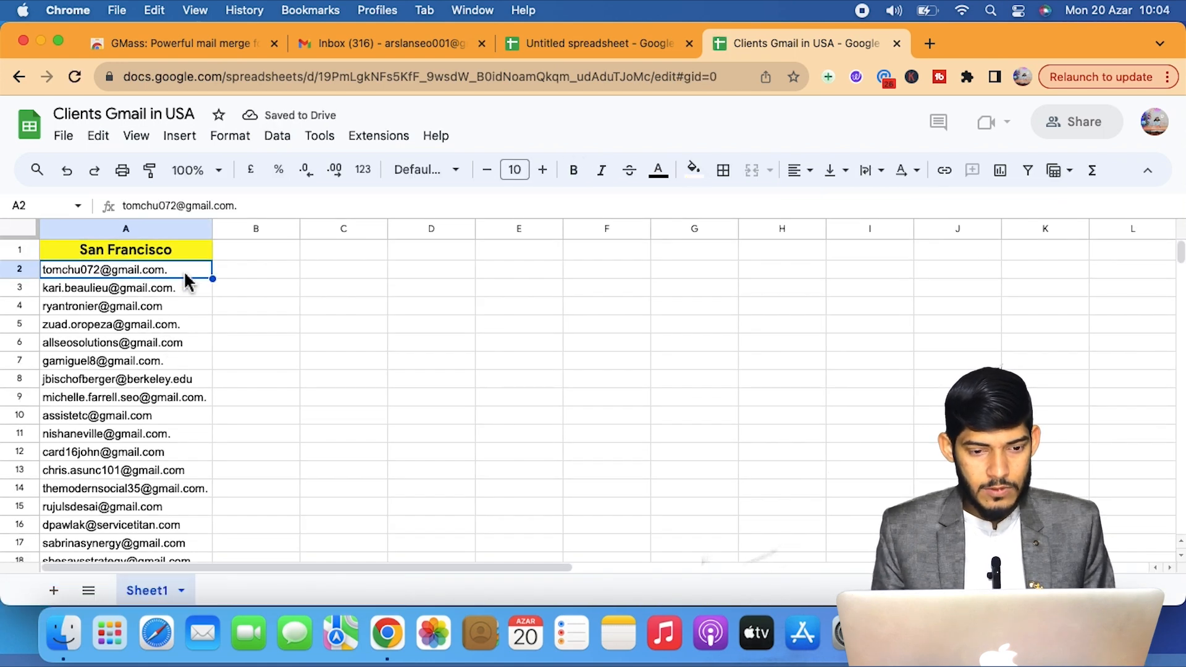
{"action": "left_click", "coordinate": [193, 368], "text": "shift"}
{"action": "left_click_drag", "start_coordinate": [192, 377], "coordinate": [186, 556]}
{"action": "left_click_drag", "start_coordinate": [189, 546], "coordinate": [189, 547]}
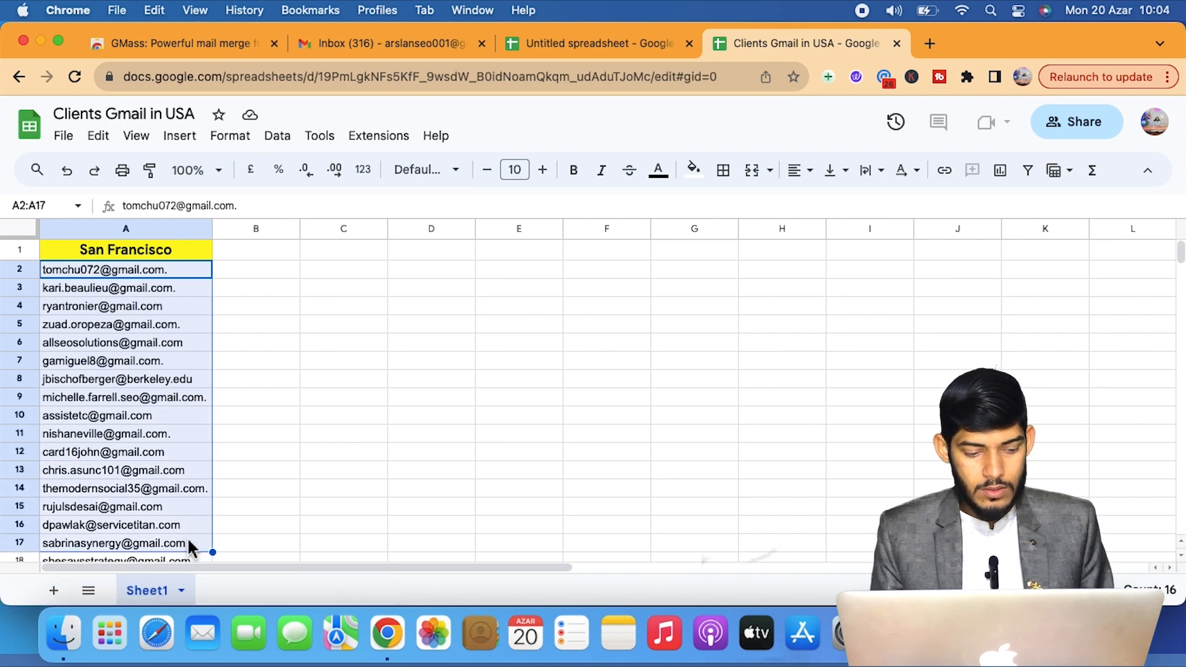
{"action": "key", "text": "super+c"}
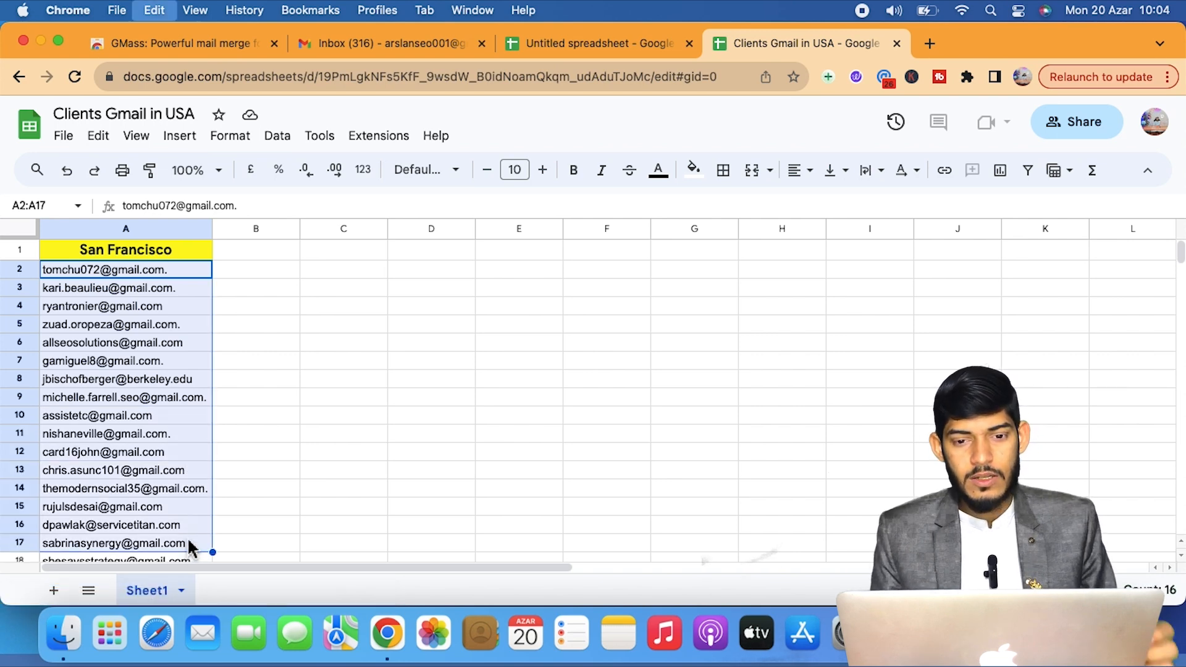
{"action": "left_click", "coordinate": [573, 38]}
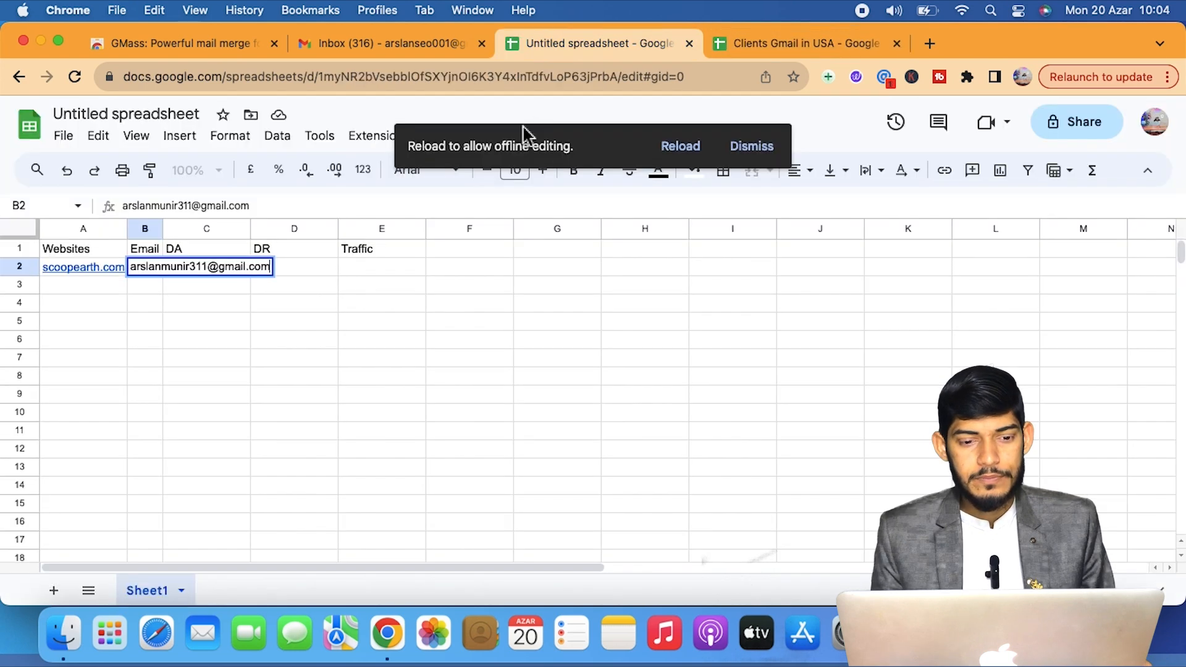
{"action": "double_click", "coordinate": [250, 230]}
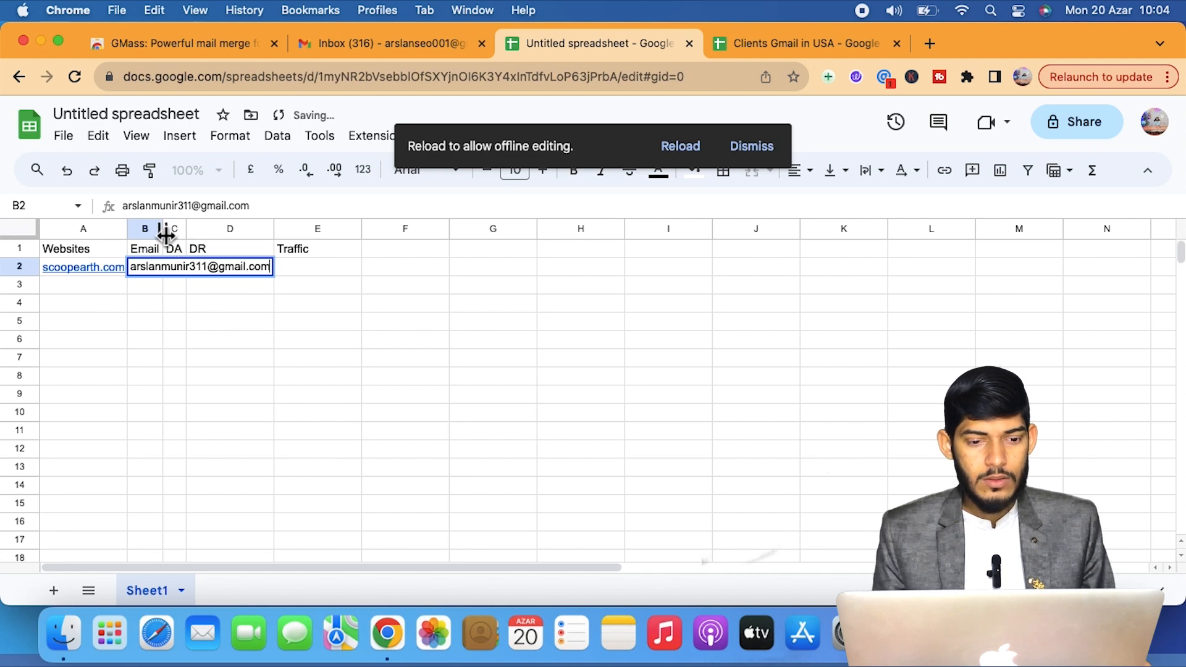
Widen columns B and C and paste the copied e-mails starting at B3.
{"action": "left_click_drag", "start_coordinate": [188, 230], "coordinate": [361, 248]}
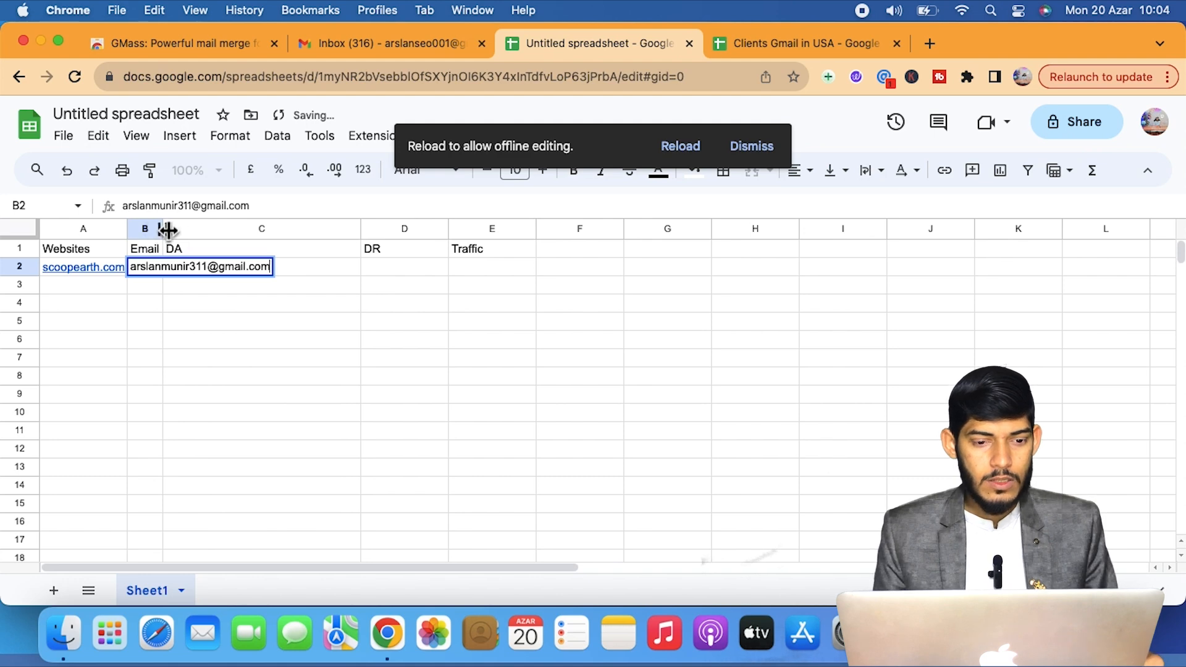
{"action": "left_click_drag", "start_coordinate": [167, 230], "coordinate": [363, 233]}
{"action": "left_click", "coordinate": [370, 346]}
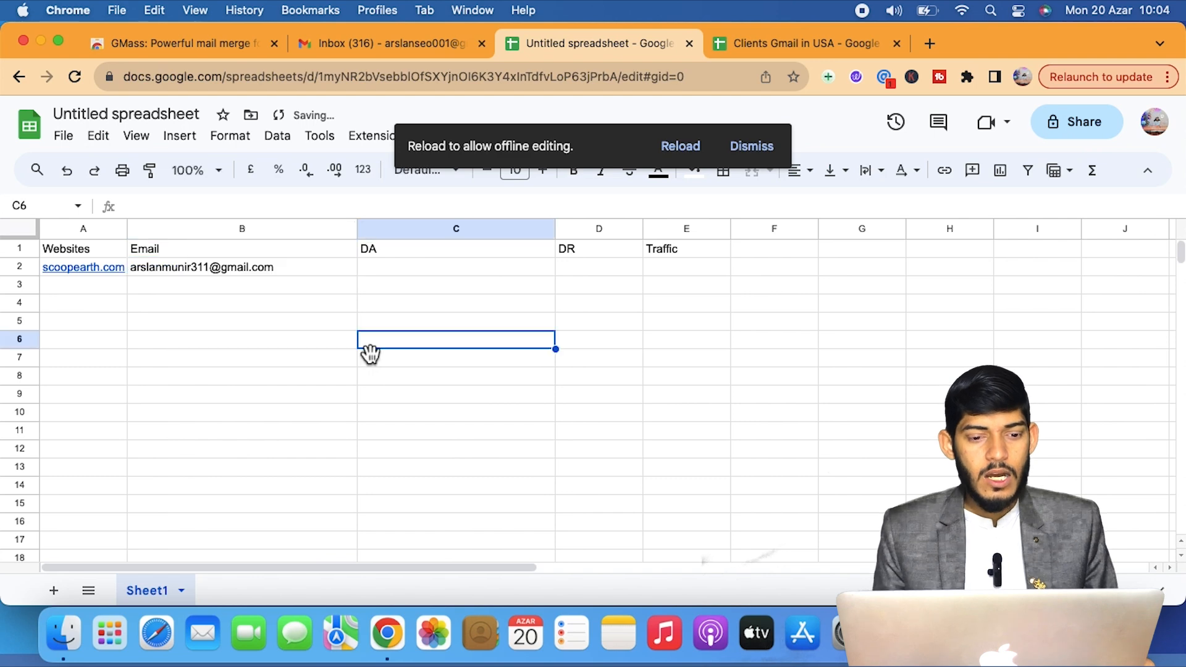
{"action": "left_click", "coordinate": [258, 288]}
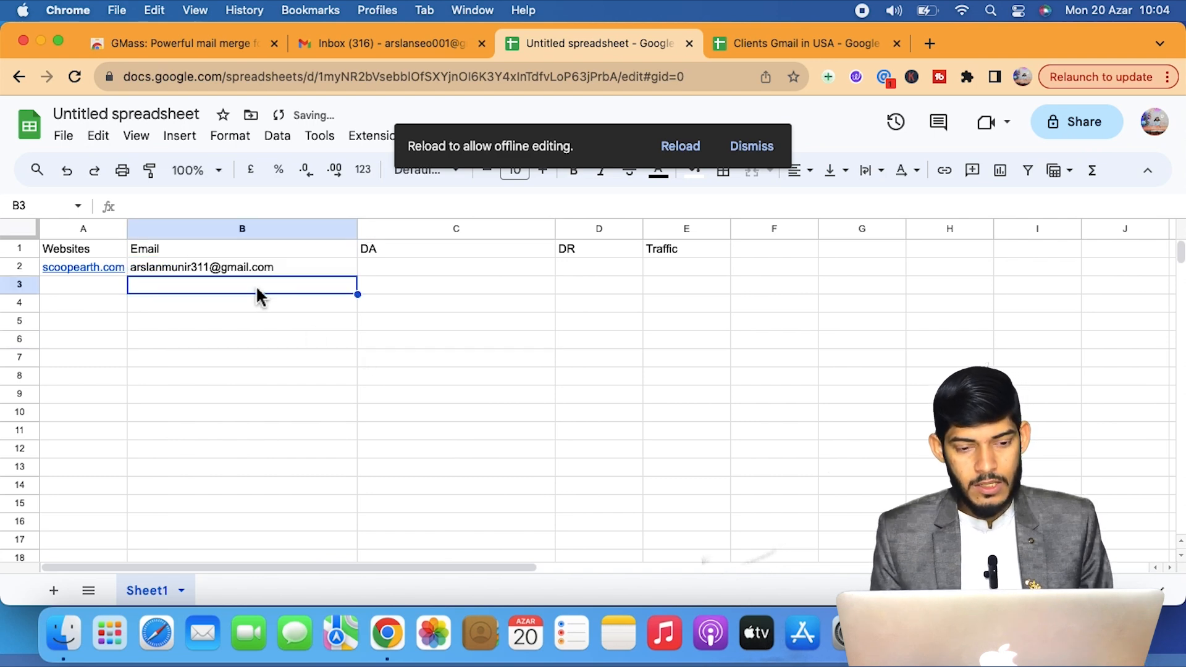
{"action": "key", "text": "super+v"}
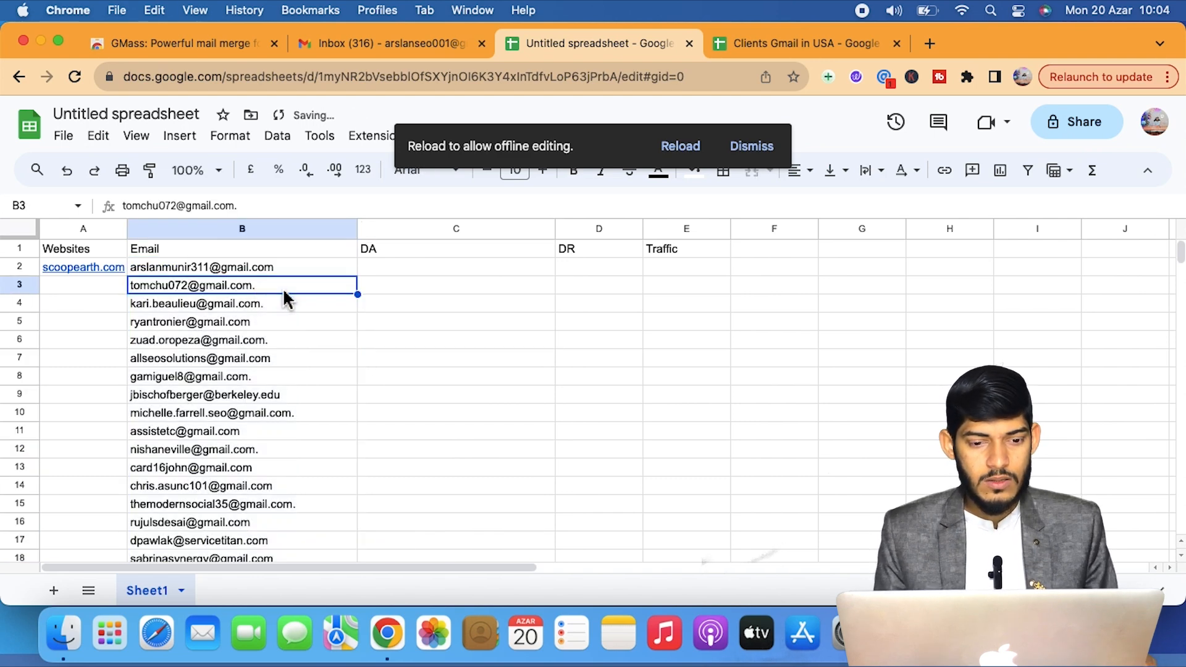
Remove trailing dots from the pasted e-mails and clear the extra addresses in B8:B18.
{"action": "triple_click", "coordinate": [285, 295]}
{"action": "left_click", "coordinate": [285, 292]}
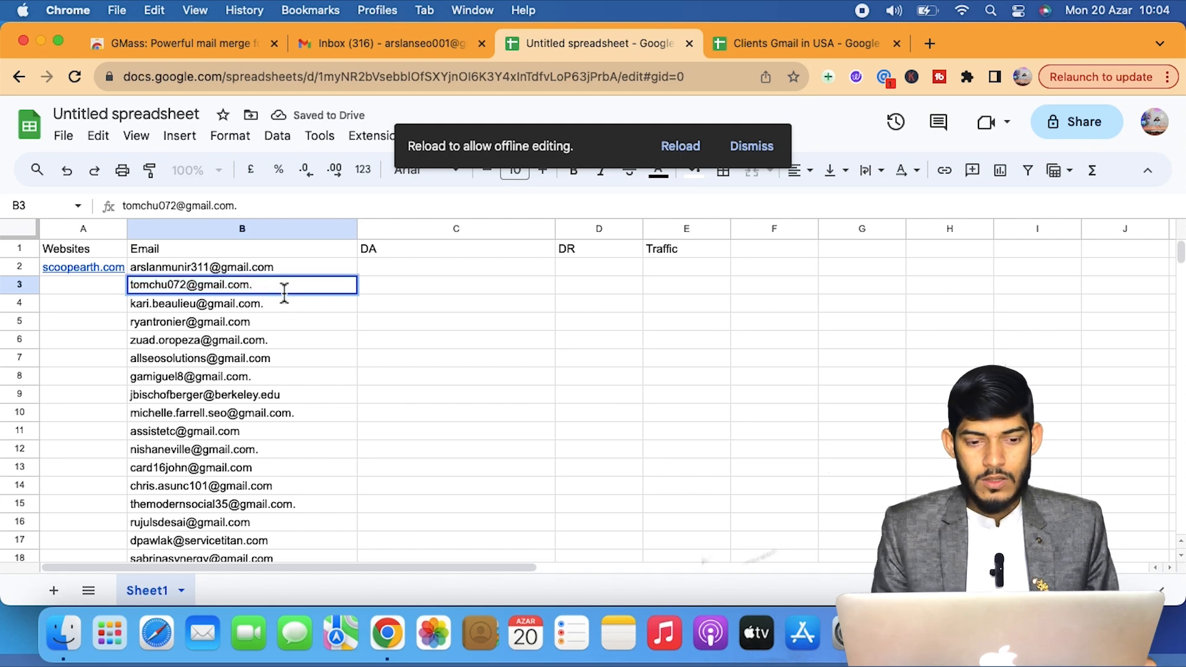
{"action": "left_click", "coordinate": [296, 307]}
{"action": "double_click", "coordinate": [296, 304]}
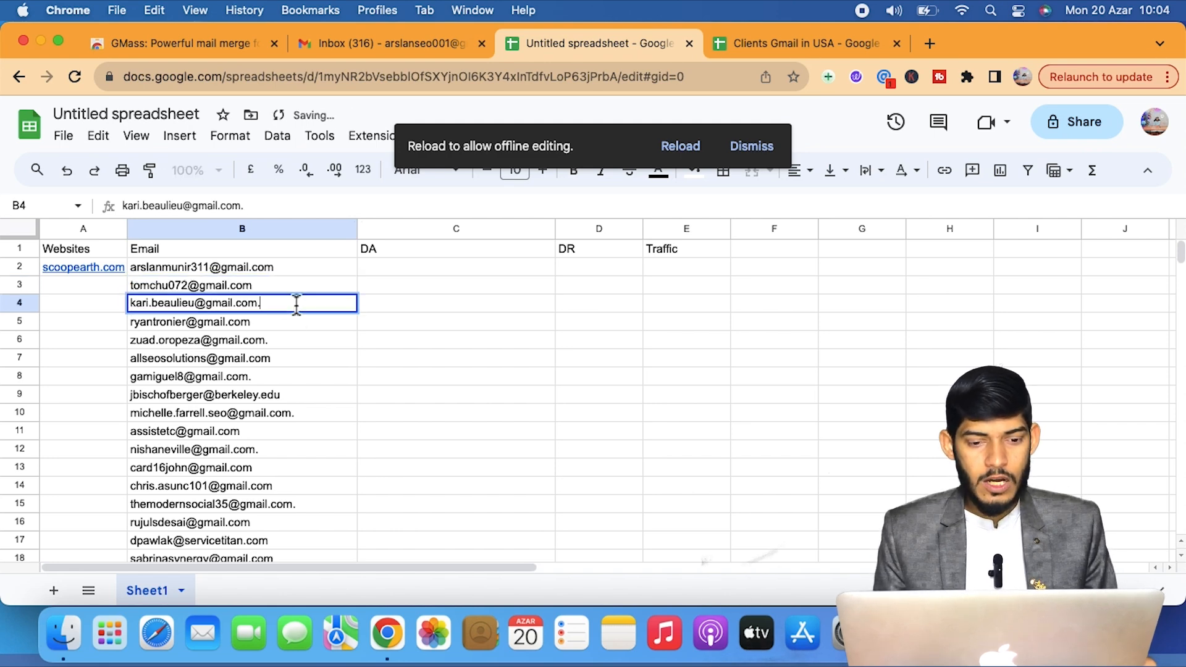
{"action": "left_click", "coordinate": [292, 350]}
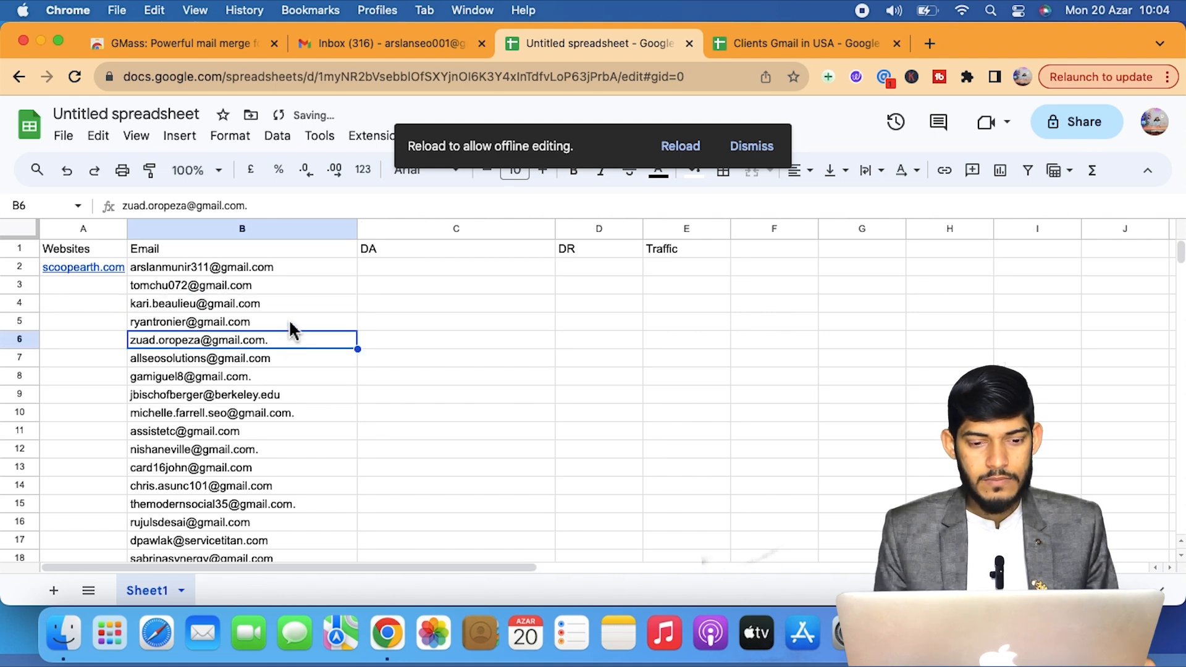
{"action": "left_click", "coordinate": [291, 324]}
{"action": "double_click", "coordinate": [295, 341]}
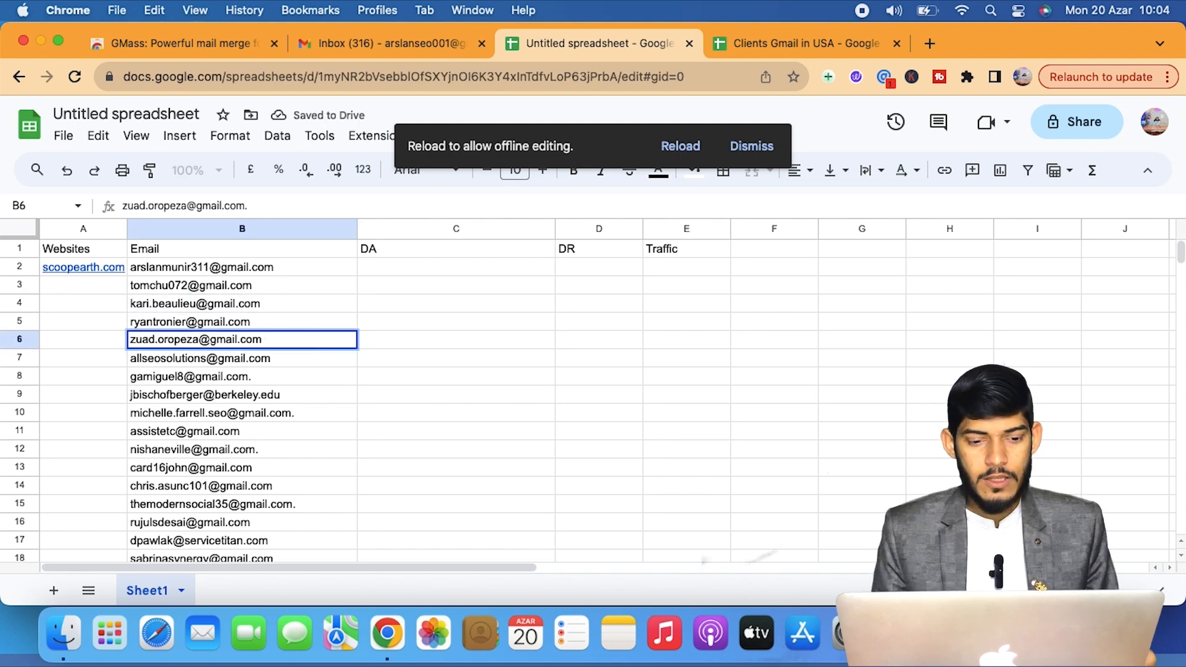
{"action": "left_click_drag", "start_coordinate": [294, 378], "coordinate": [303, 567]}
{"action": "scroll", "coordinate": [302, 568], "scroll_direction": "down", "scroll_amount": 3}
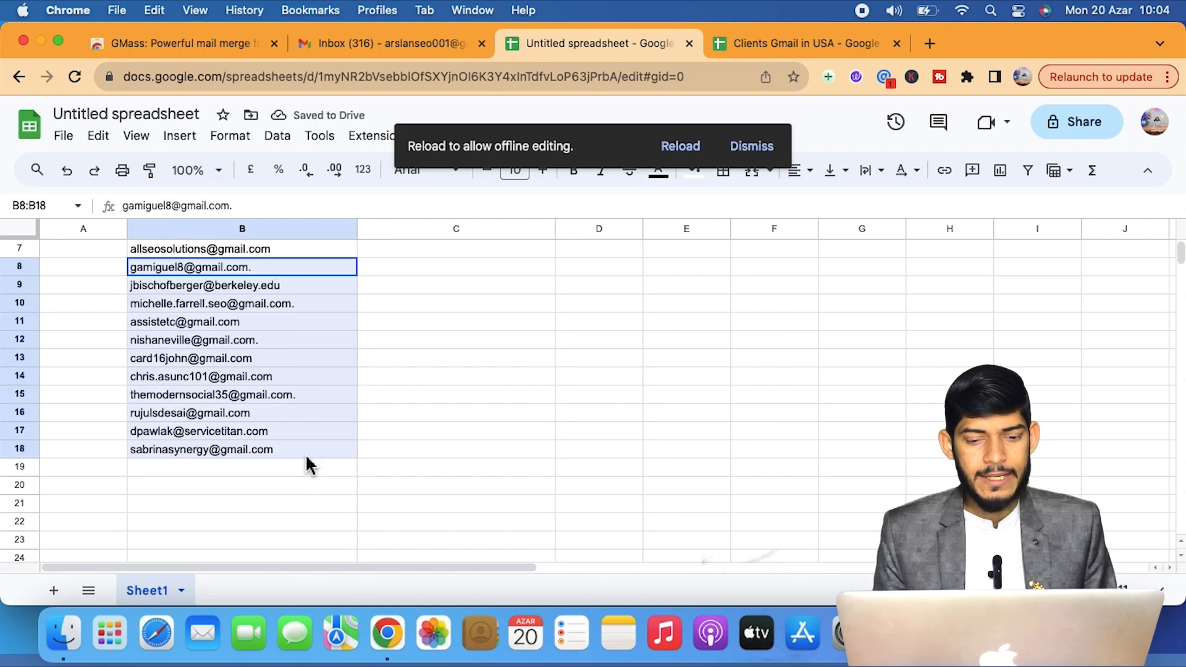
{"action": "key", "text": "Delete"}
{"action": "scroll", "coordinate": [283, 378], "scroll_direction": "up", "scroll_amount": 3}
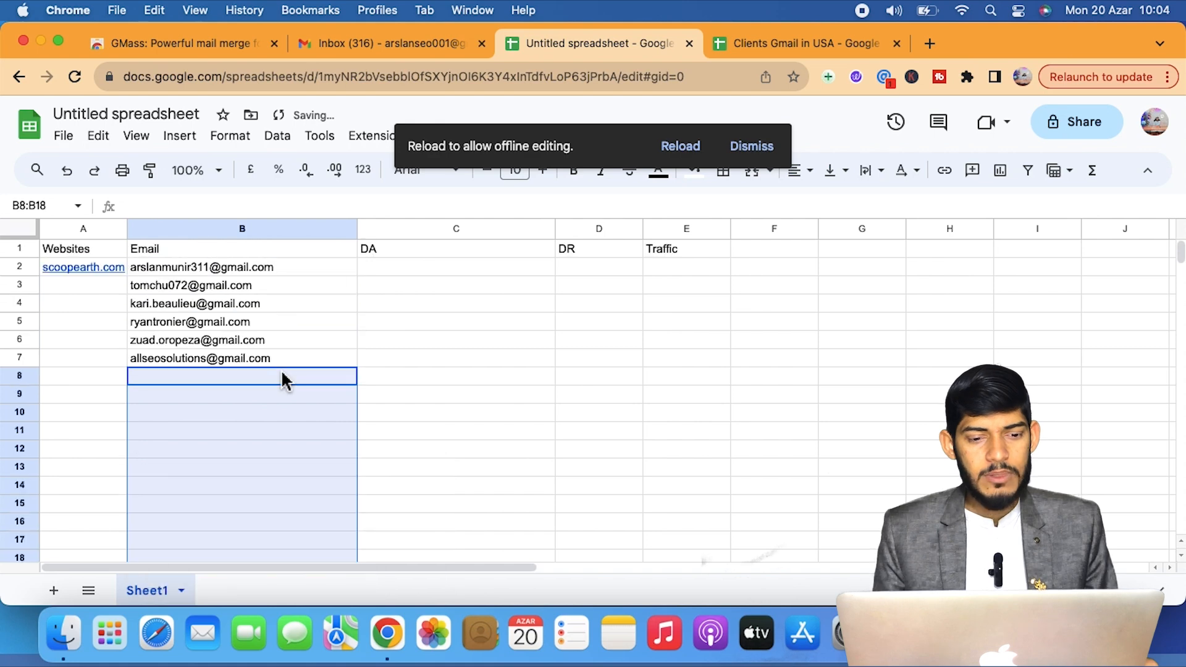
{"action": "left_click", "coordinate": [433, 363]}
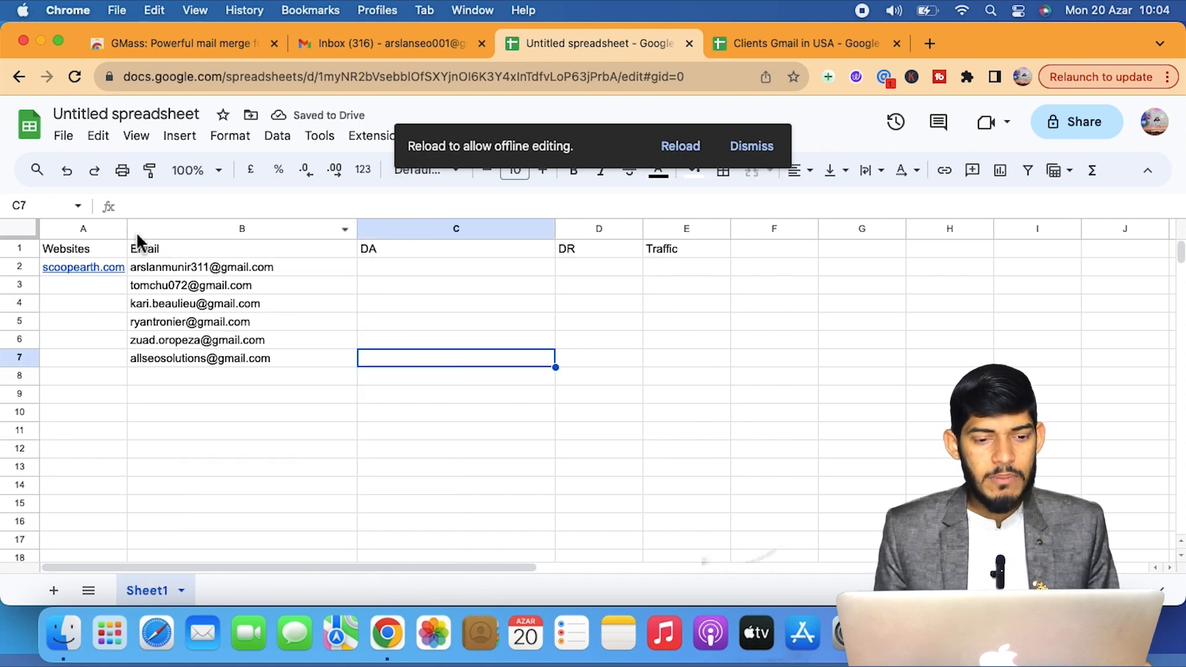
Fill scoopearth.com from A2 down the Websites column through row 9.
{"action": "left_click_drag", "start_coordinate": [132, 232], "coordinate": [134, 231]}
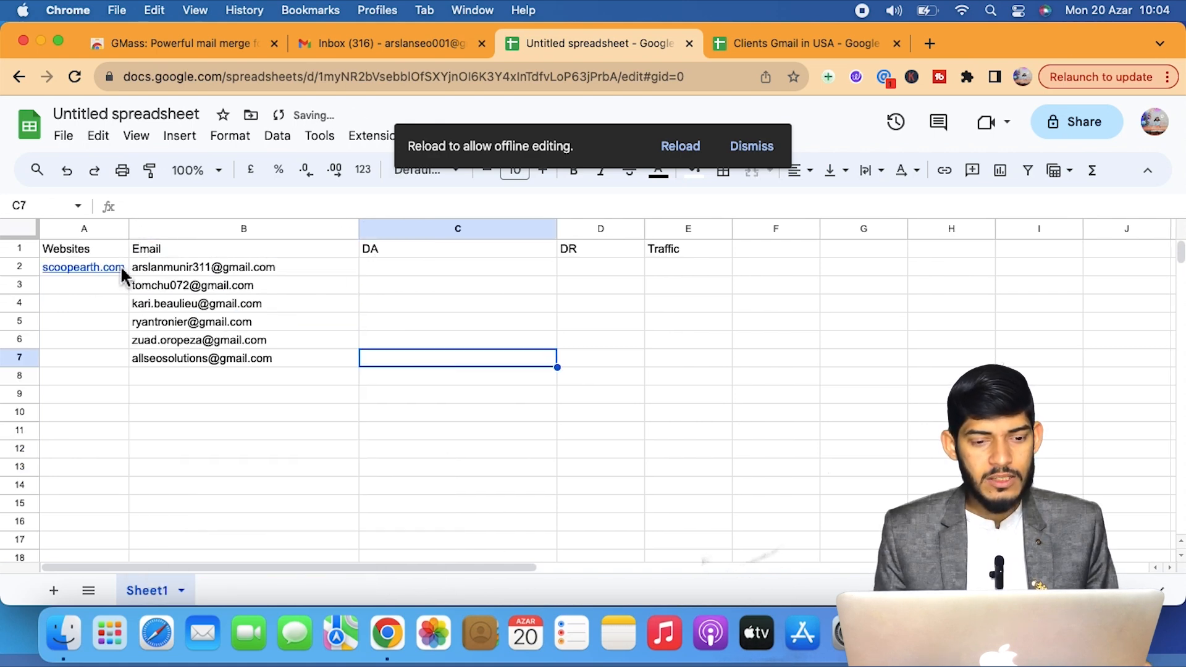
{"action": "left_click", "coordinate": [116, 284]}
{"action": "left_click", "coordinate": [115, 268]}
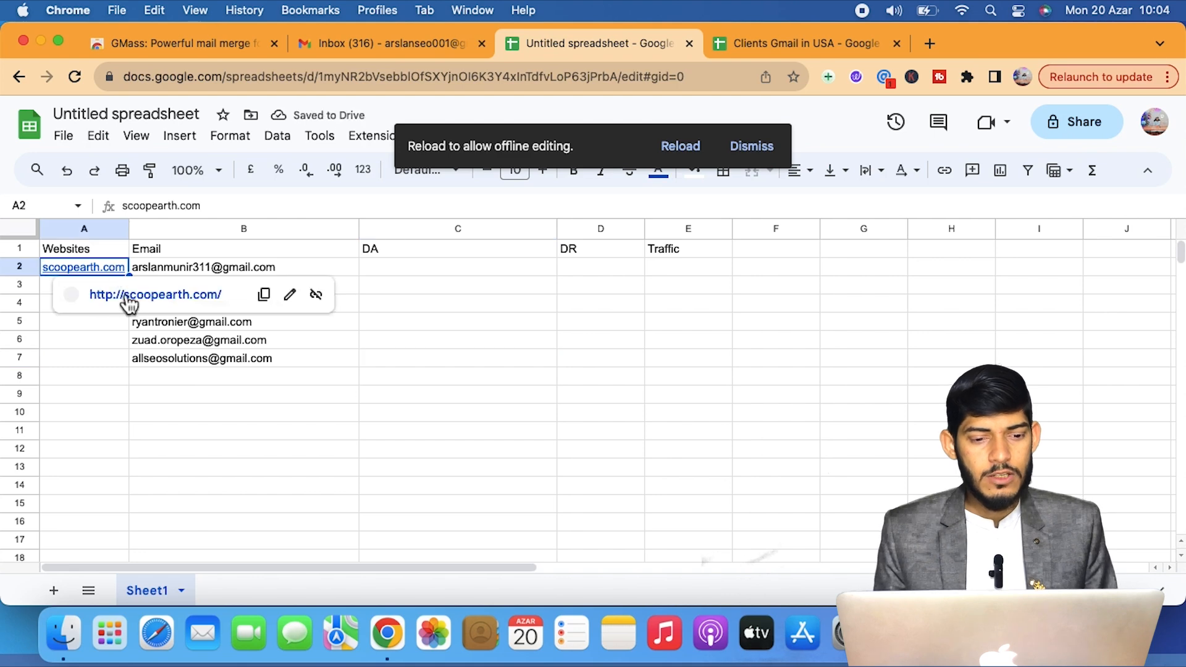
{"action": "left_click_drag", "start_coordinate": [128, 276], "coordinate": [230, 439]}
Enter DA values 56, 34, 56, 45, 23, 45 in C2:C7.
{"action": "left_click", "coordinate": [232, 432]}
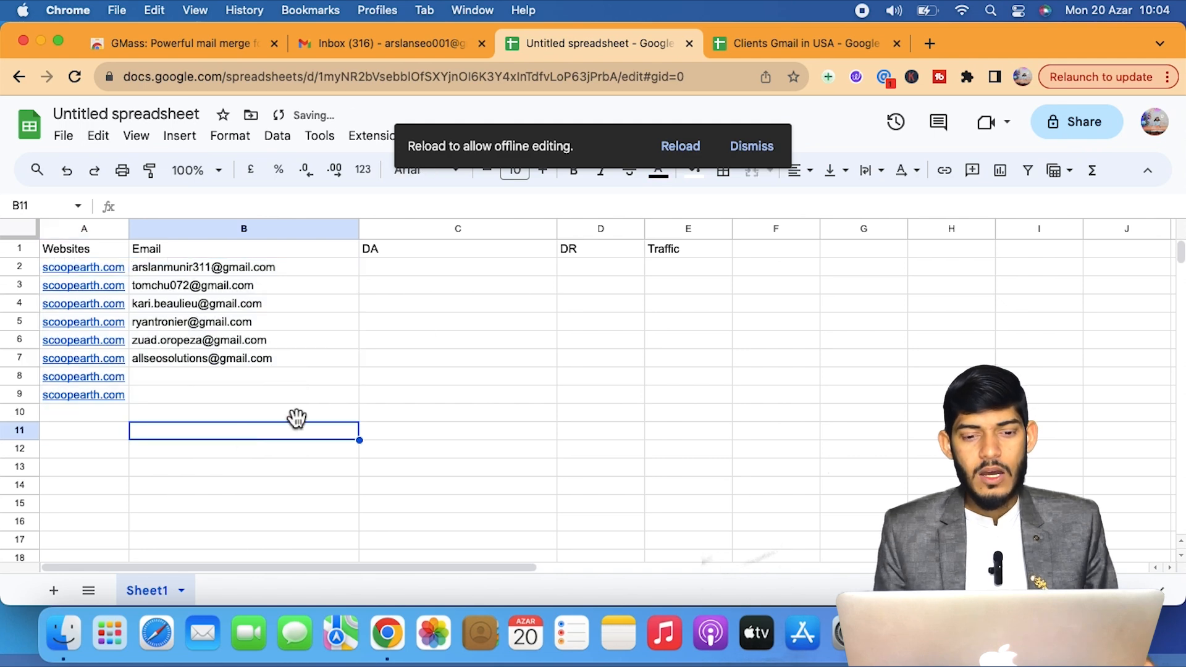
{"action": "left_click", "coordinate": [433, 275]}
{"action": "type", "text": "56"}
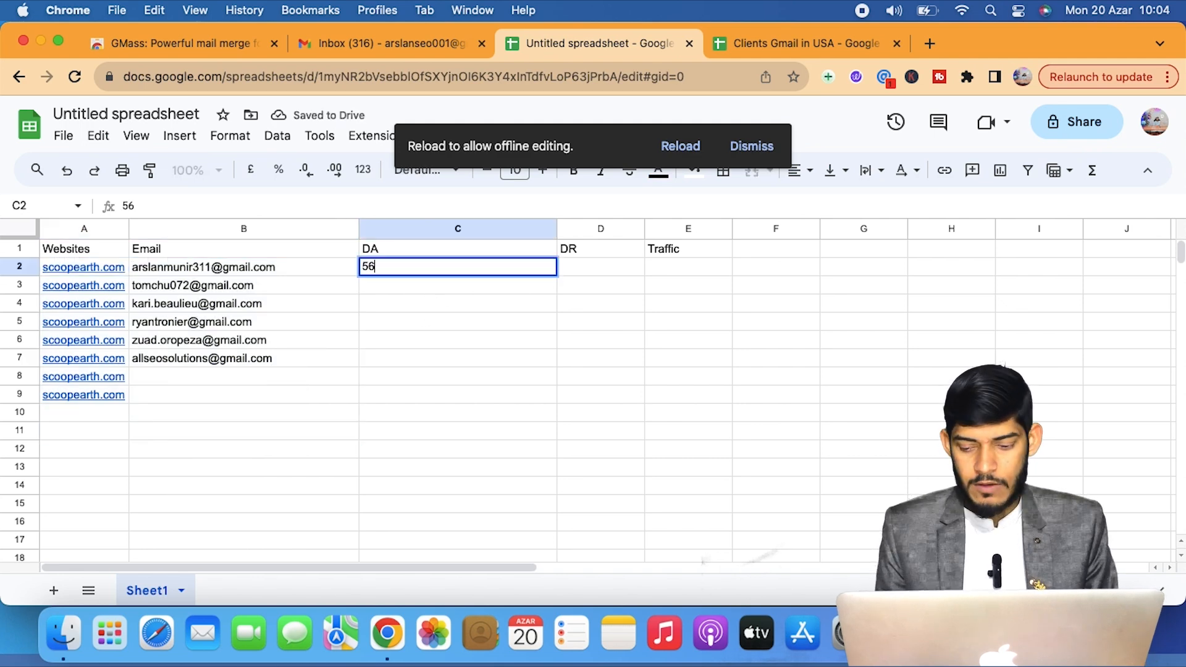
{"action": "key", "text": "Return"}
{"action": "type", "text": "34"}
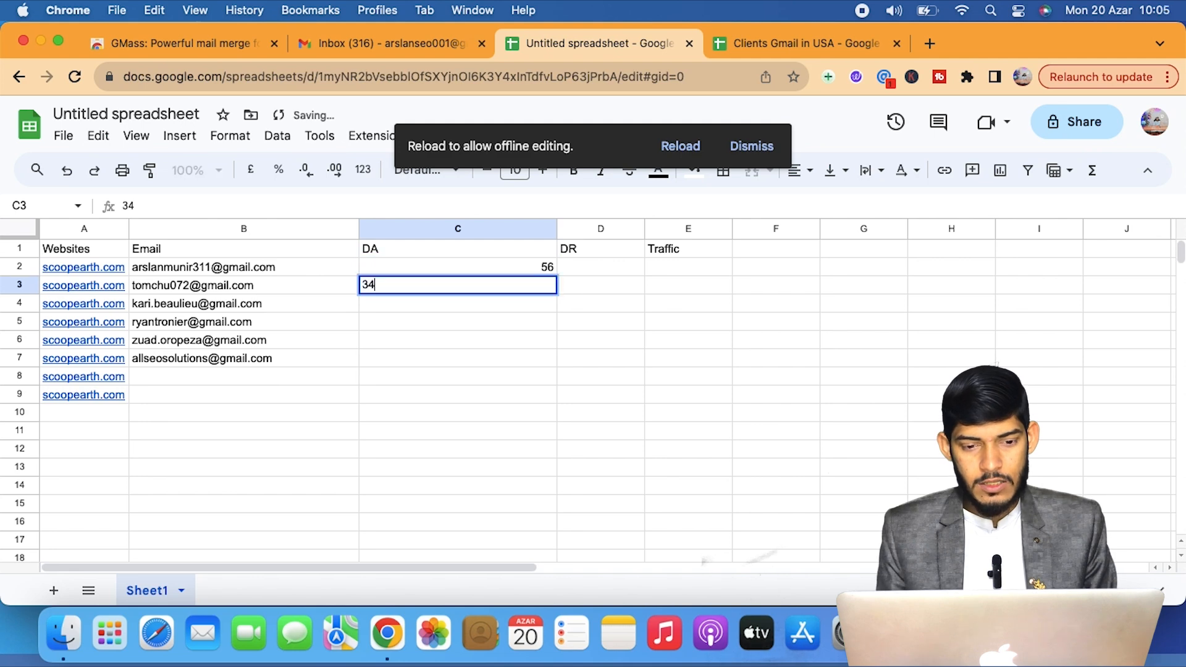
{"action": "key", "text": "Return"}
{"action": "type", "text": "56"}
{"action": "key", "text": "Return"}
{"action": "type", "text": "6e"}
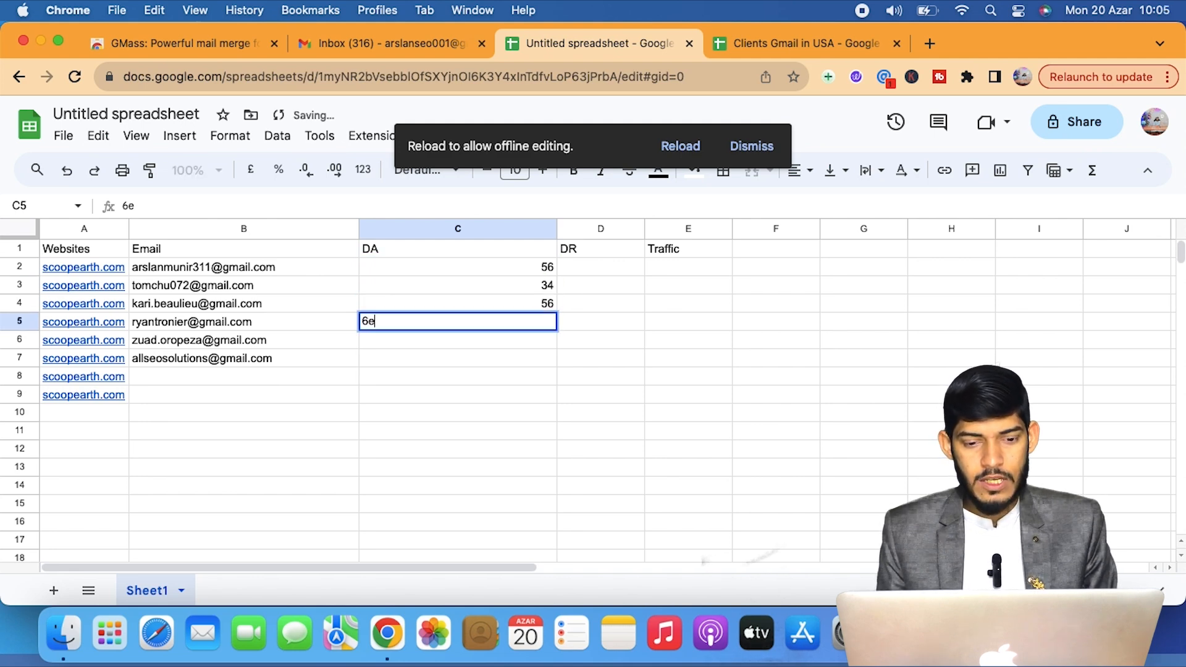
{"action": "key", "text": "Return"}
{"action": "key", "text": "Up"}
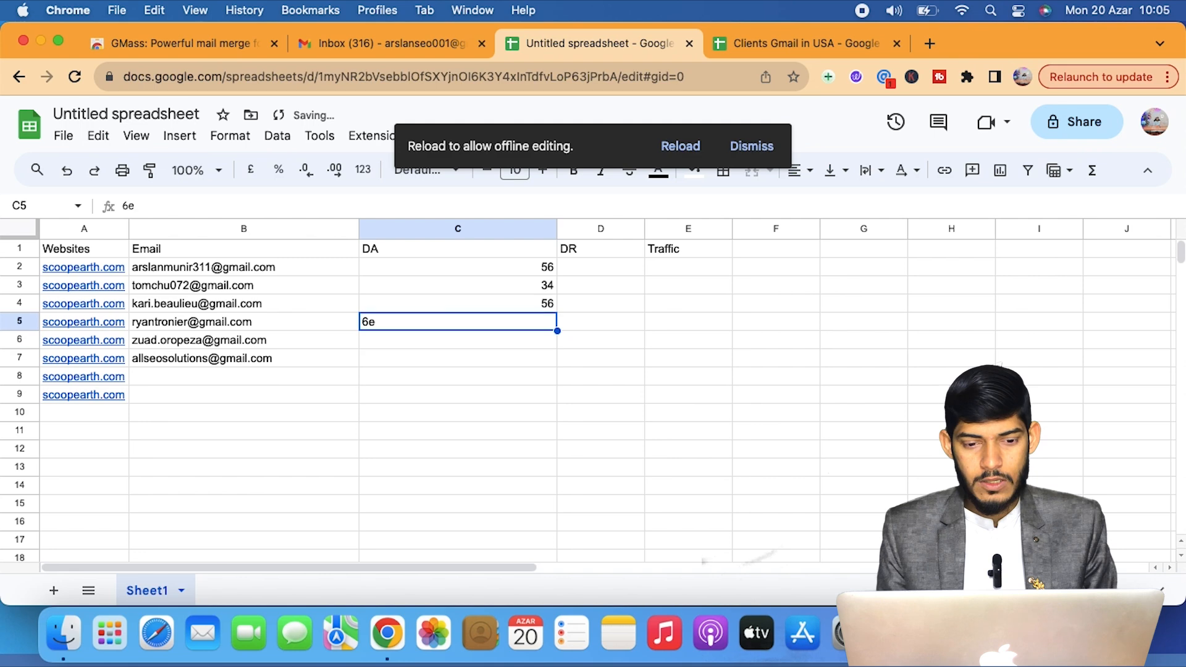
{"action": "type", "text": "45"}
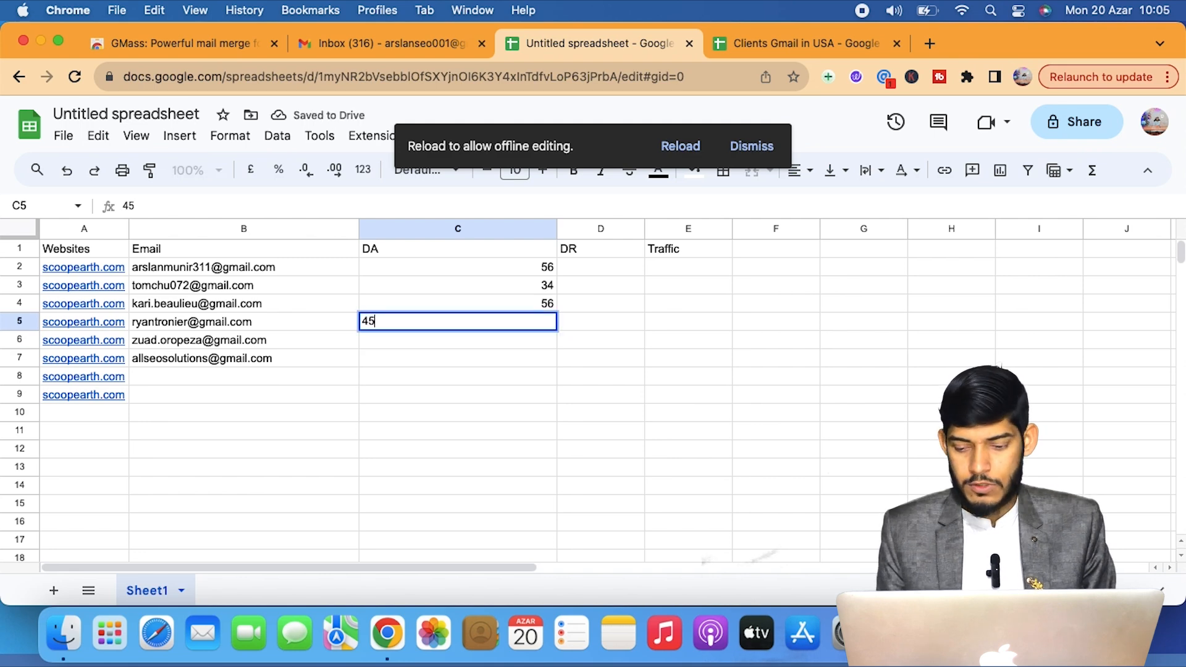
{"action": "key", "text": "Return"}
{"action": "type", "text": "23"}
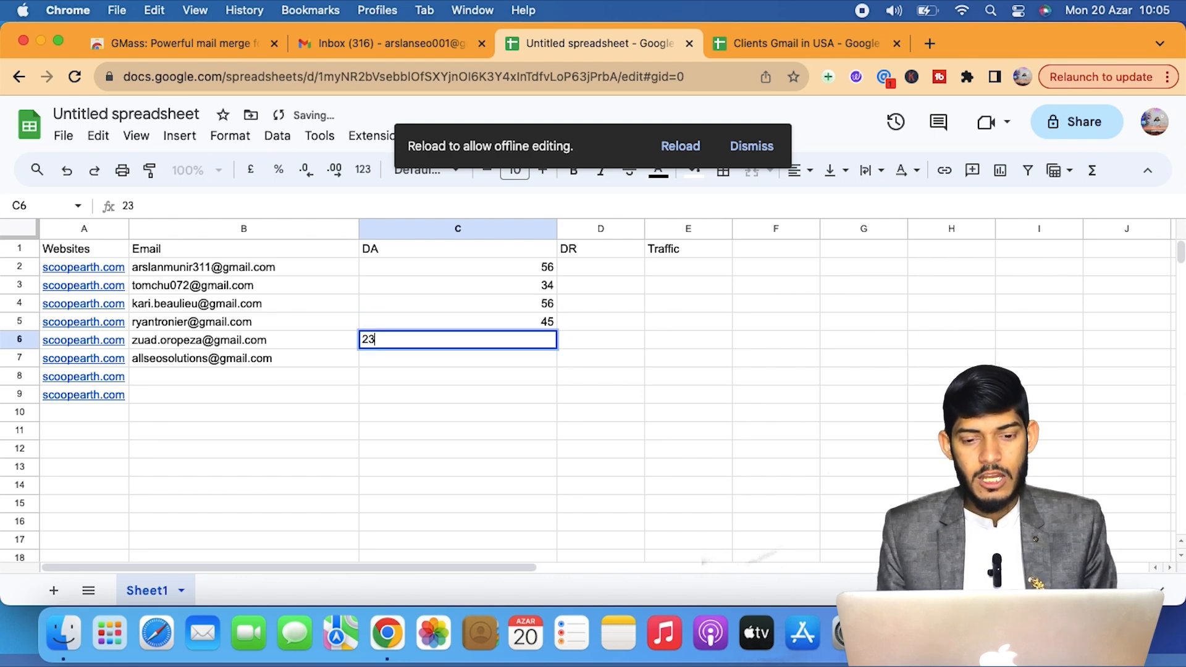
{"action": "key", "text": "Return"}
{"action": "type", "text": "45"}
{"action": "key", "text": "Return"}
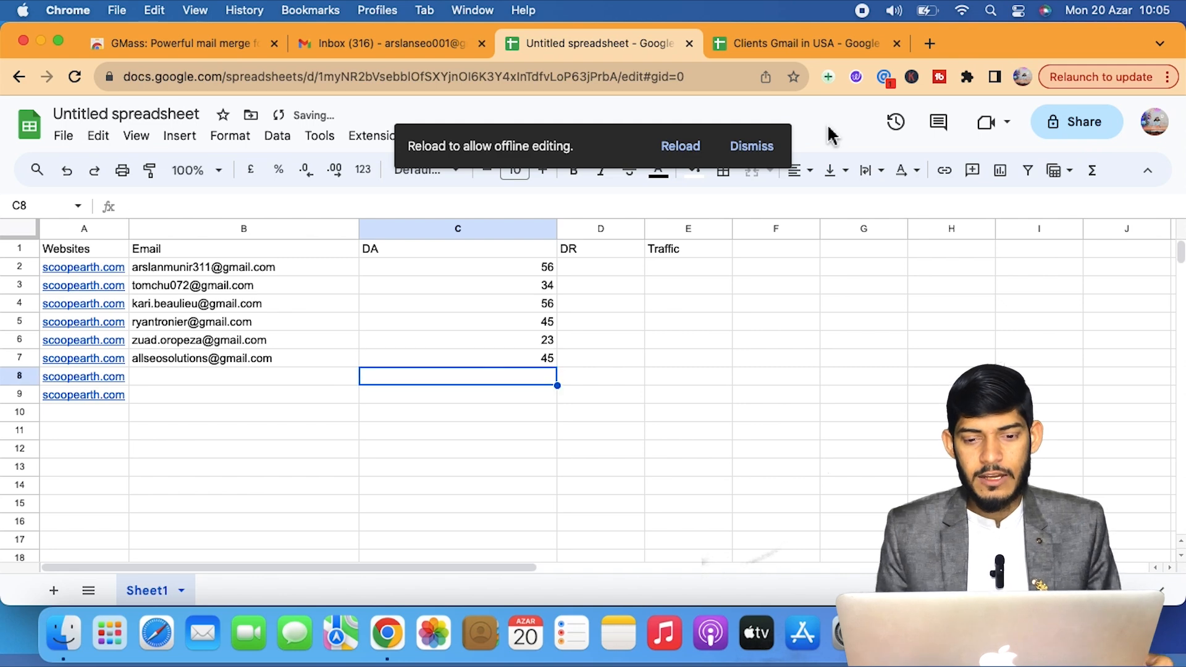
Enter DR values 56, 6, 75, 77, 34, 35 in D2:D7.
{"action": "left_click", "coordinate": [635, 272]}
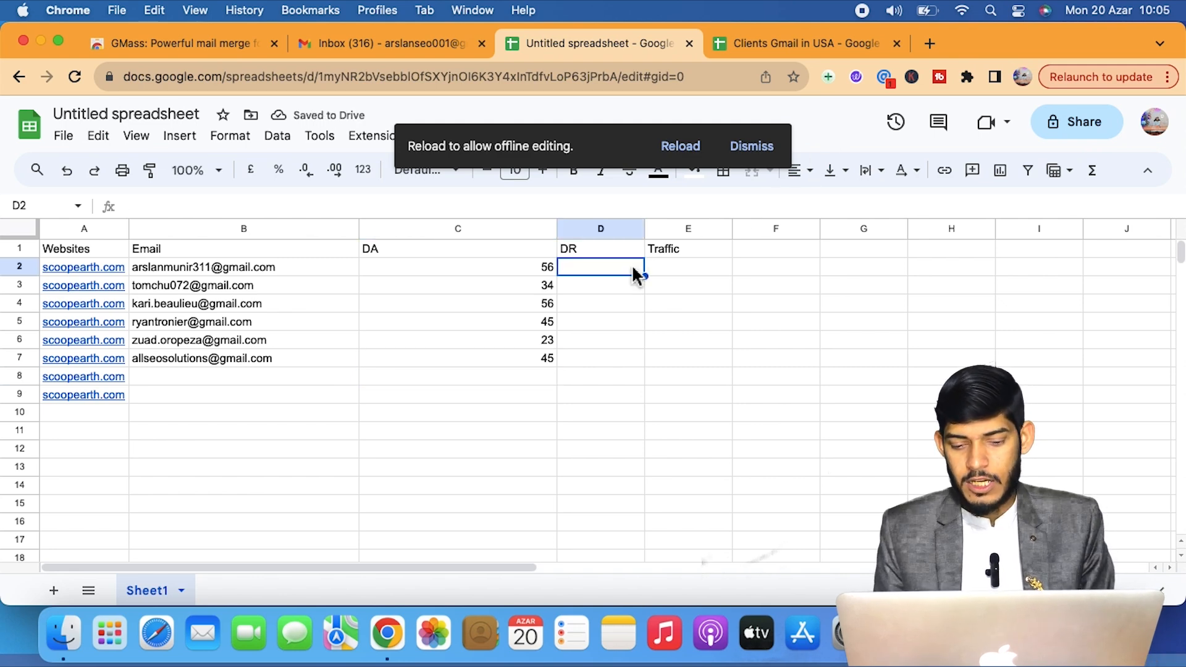
{"action": "type", "text": "56"}
{"action": "key", "text": "Return"}
{"action": "type", "text": "6"}
{"action": "key", "text": "Return"}
{"action": "type", "text": "75"}
{"action": "key", "text": "Return"}
{"action": "type", "text": "77"}
{"action": "key", "text": "Return"}
{"action": "type", "text": "34"}
{"action": "key", "text": "Return"}
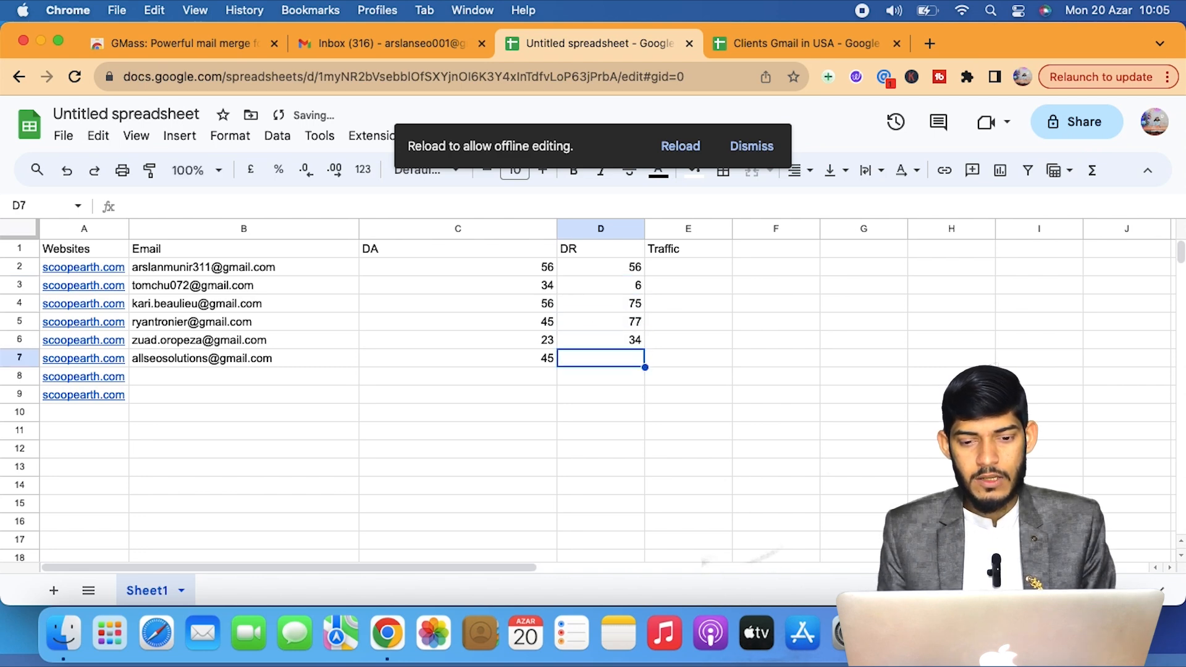
{"action": "type", "text": "35"}
{"action": "key", "text": "Return"}
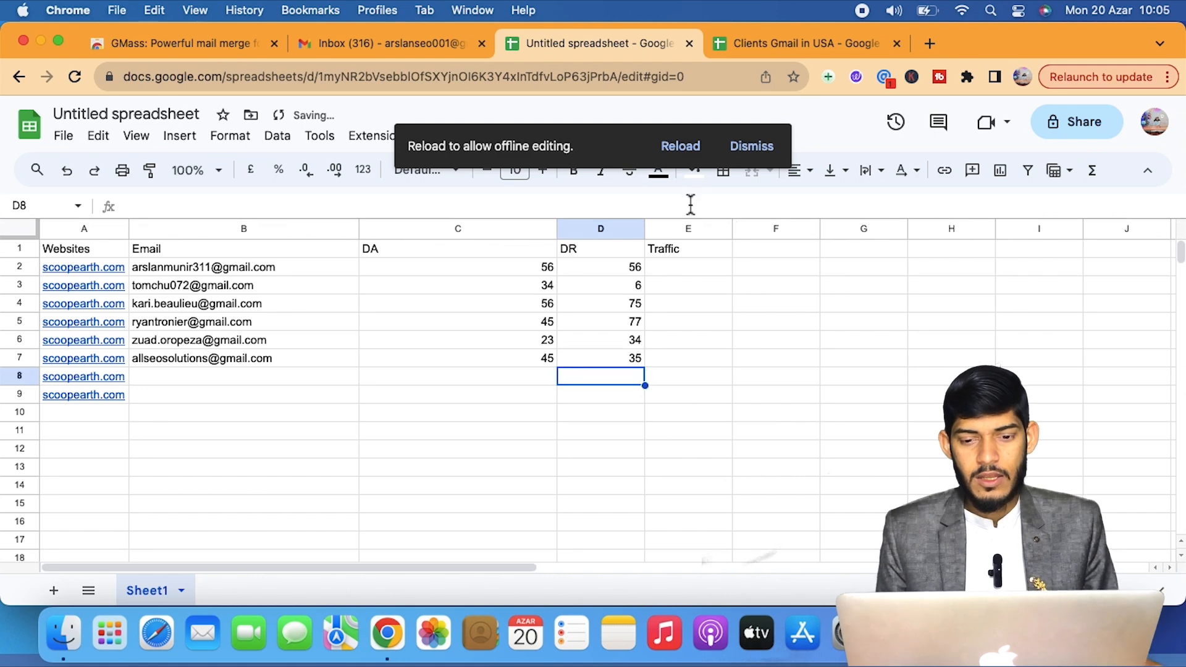
Enter Traffic values 1k, 23k, 34k, 55k, 56k, 56k in E2:E7.
{"action": "left_click", "coordinate": [710, 270]}
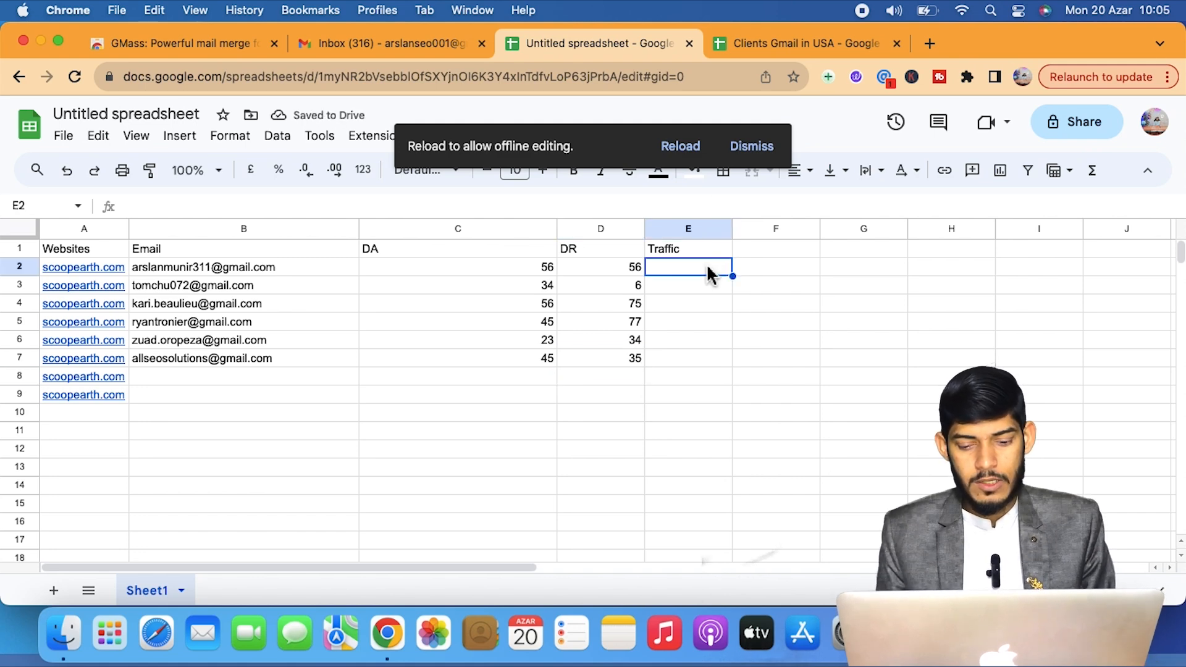
{"action": "type", "text": "1k"}
{"action": "key", "text": "Return"}
{"action": "type", "text": "23k"}
{"action": "key", "text": "Return"}
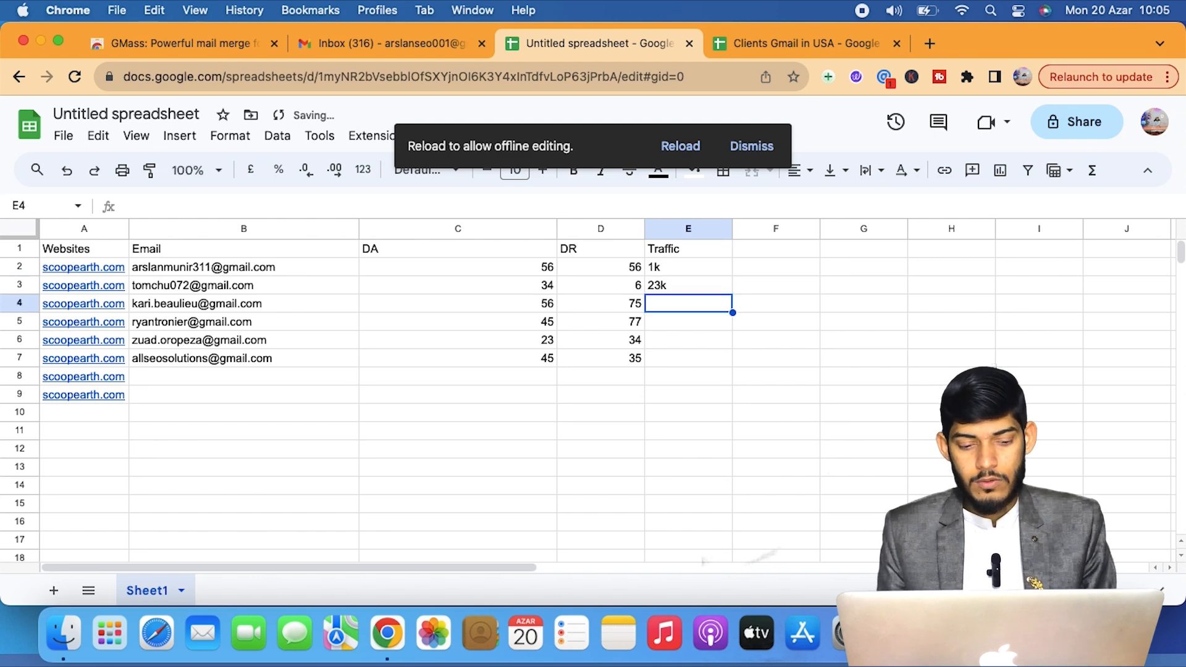
{"action": "type", "text": "34k"}
{"action": "key", "text": "Return"}
{"action": "type", "text": "55k"}
{"action": "key", "text": "Return"}
{"action": "type", "text": "56k"}
{"action": "key", "text": "Return"}
{"action": "type", "text": "56k"}
{"action": "key", "text": "Return"}
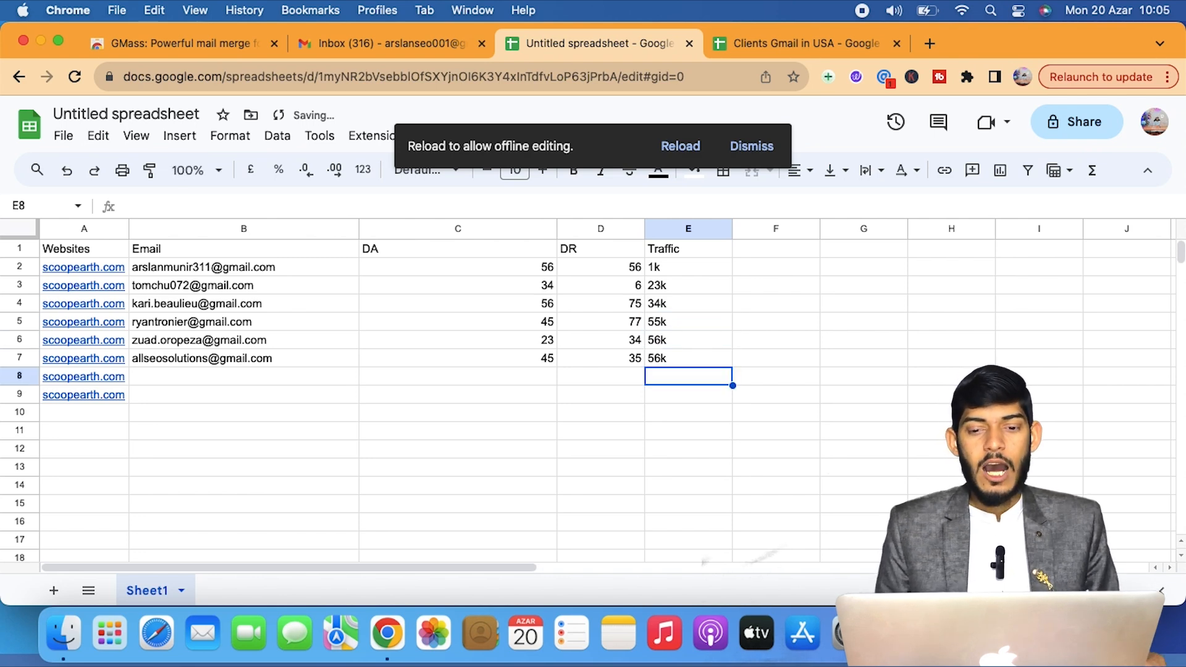
Dismiss the offline notice, title the spreadsheet 'Gmass Demo', and switch to the Gmail inbox.
{"action": "left_click", "coordinate": [779, 152]}
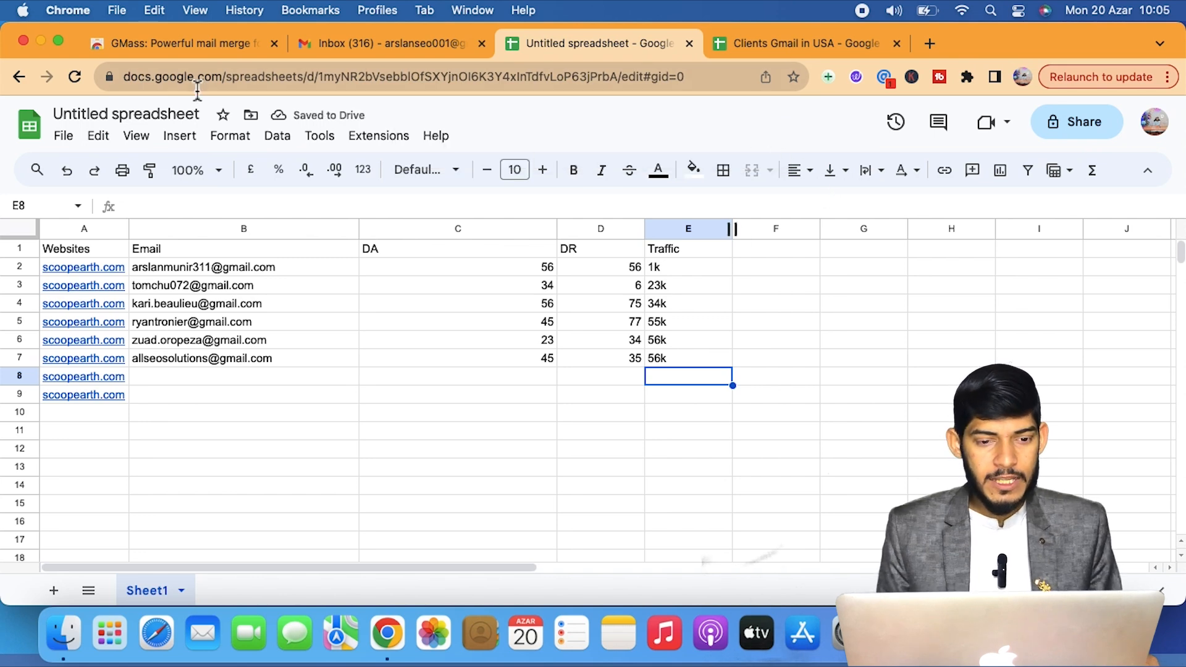
{"action": "left_click", "coordinate": [179, 137]}
{"action": "left_click", "coordinate": [166, 116]}
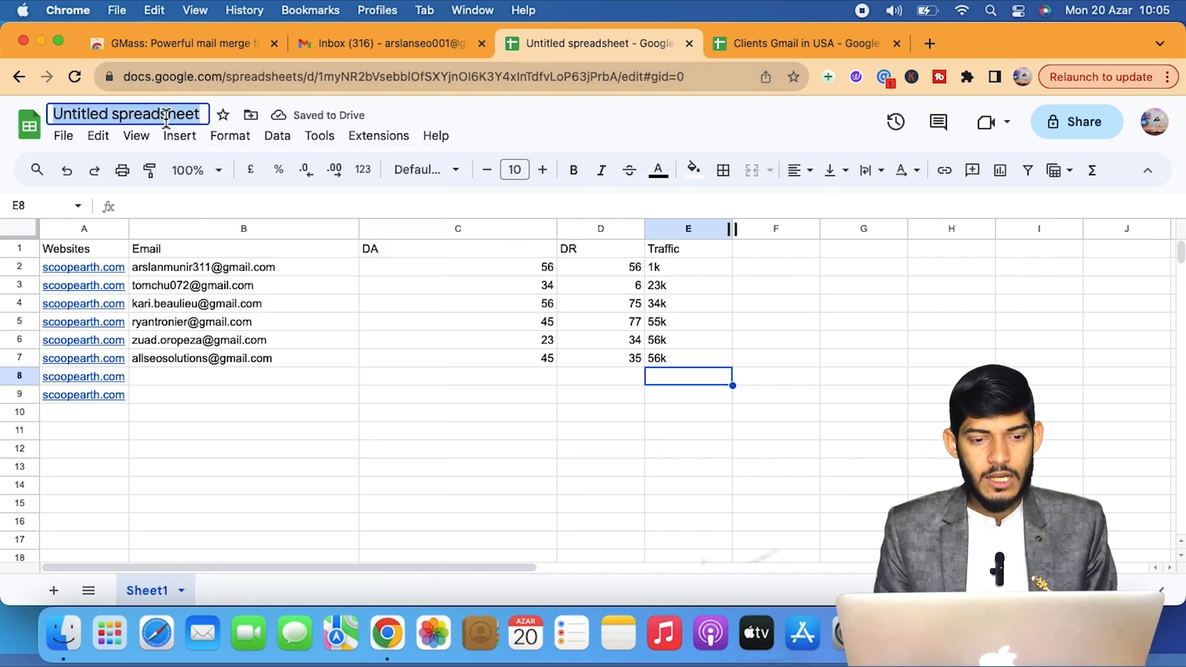
{"action": "type", "text": "Gma"}
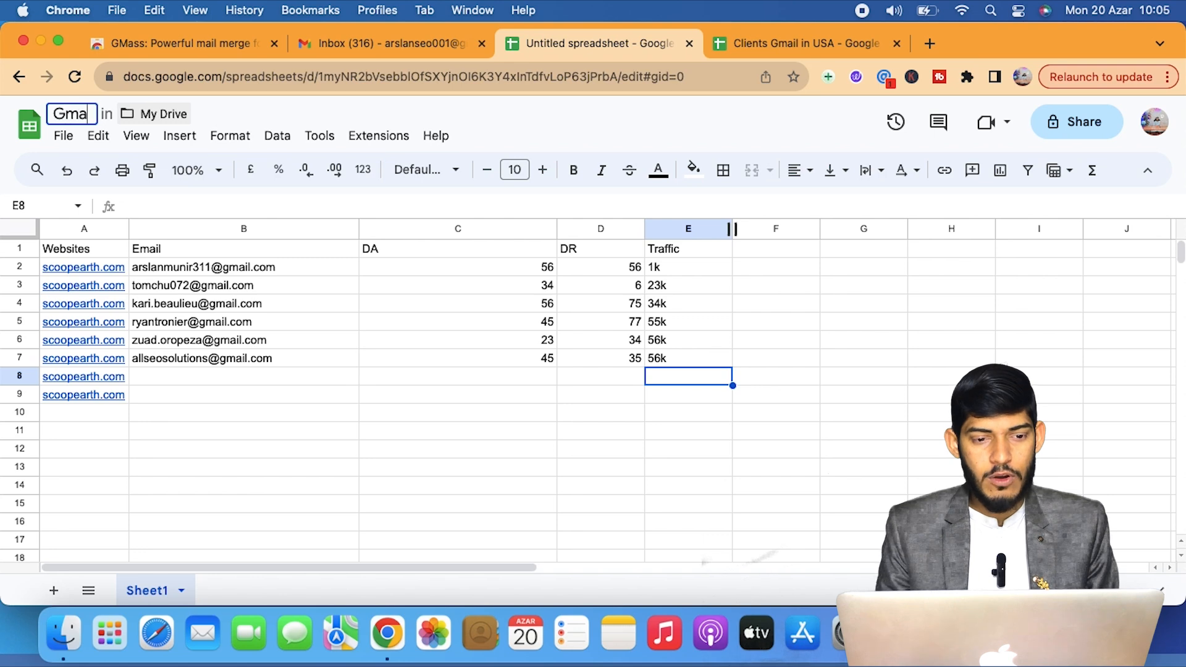
{"action": "type", "text": "ss Dem"}
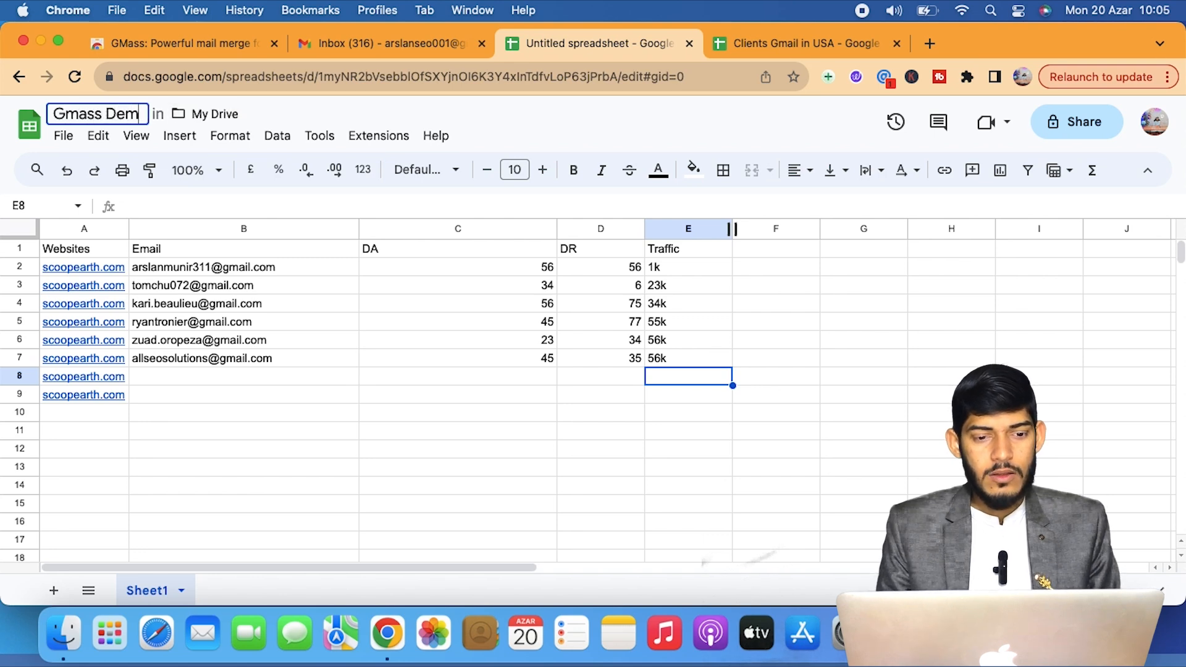
{"action": "type", "text": "o"}
{"action": "key", "text": "Return"}
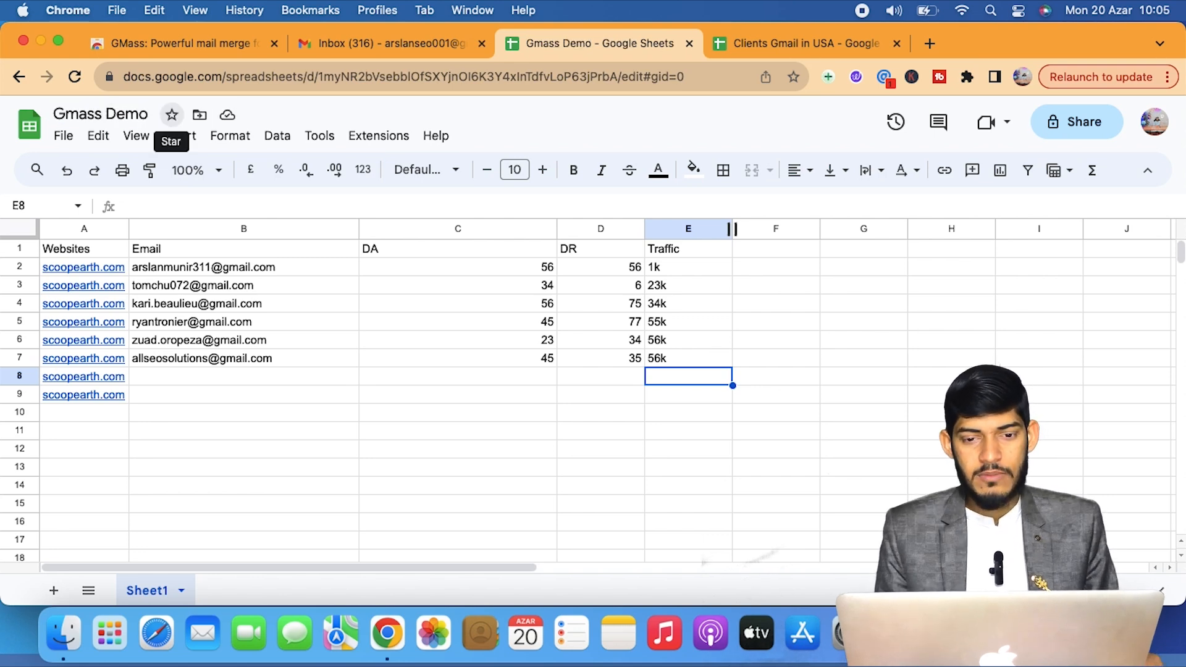
{"action": "left_click", "coordinate": [431, 44]}
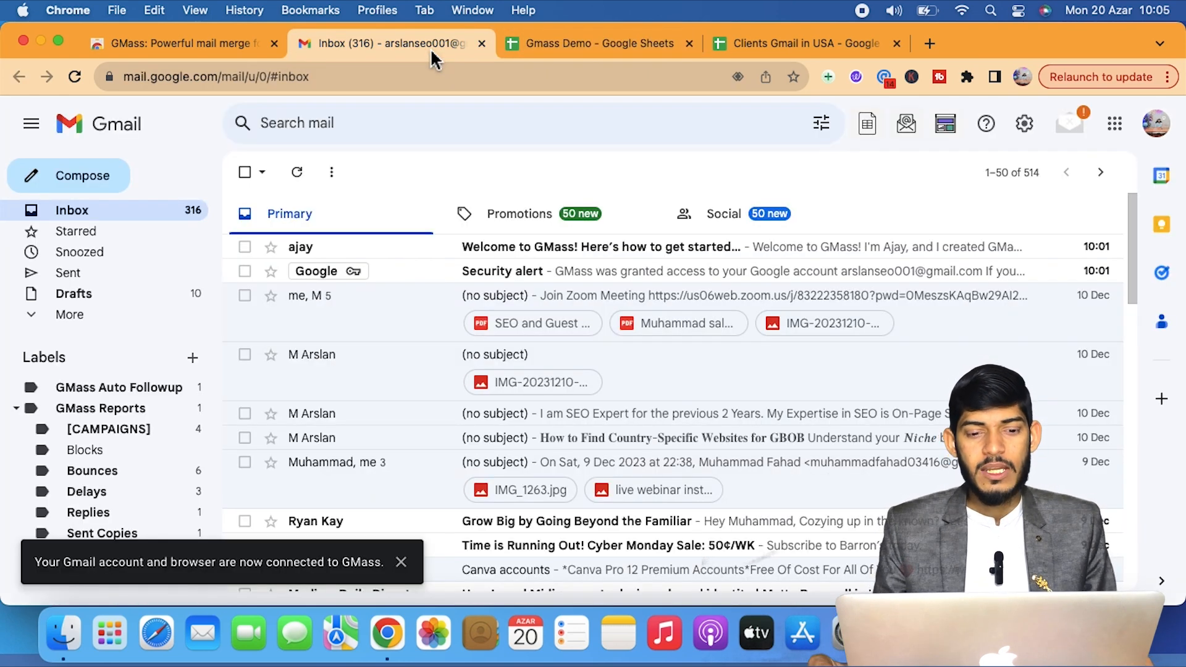
Pick Gmass Demo in GMass's Google Sheet selector, then select its A1:E7 table.
{"action": "left_click", "coordinate": [871, 139]}
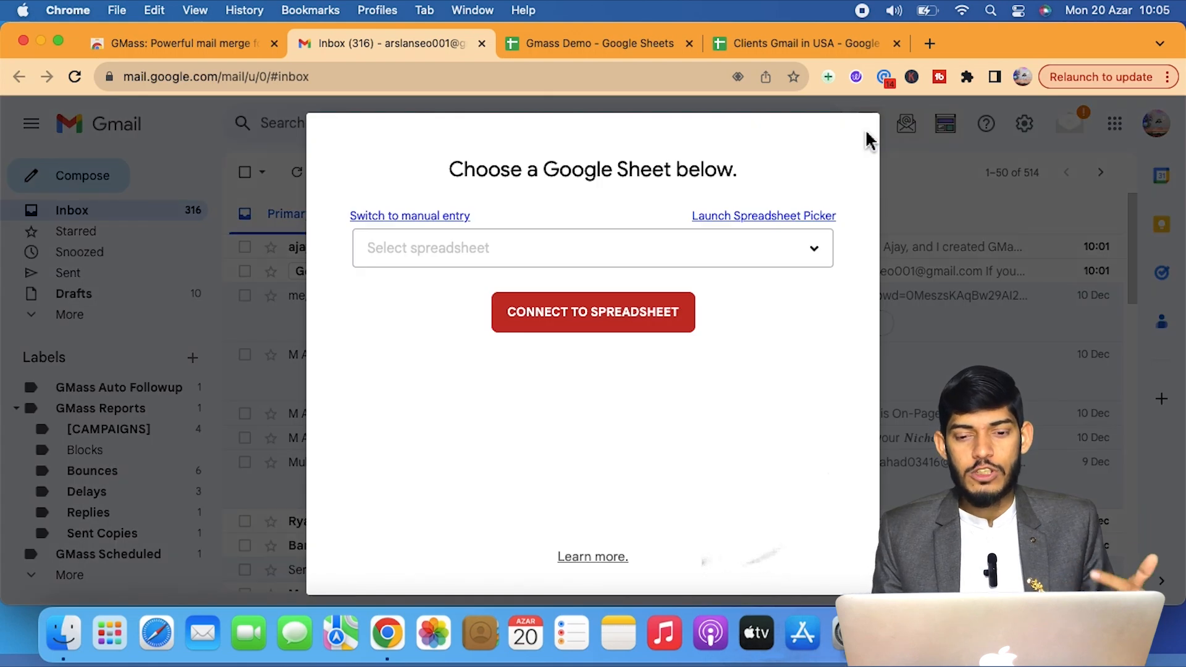
{"action": "left_click", "coordinate": [780, 250]}
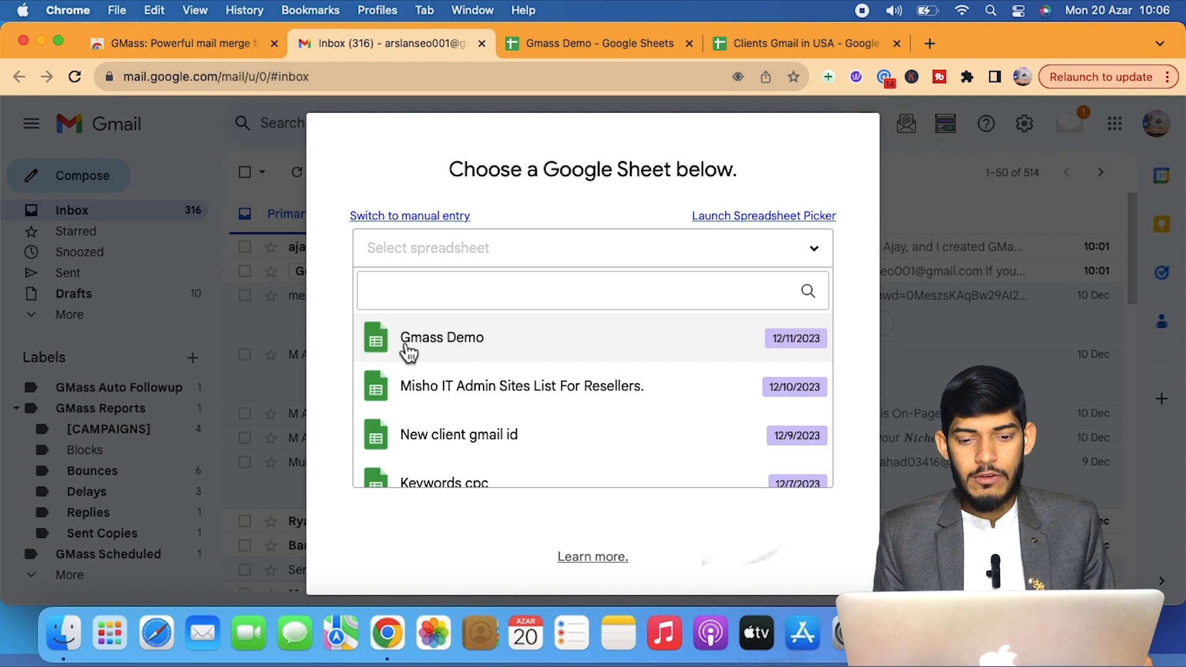
{"action": "left_click", "coordinate": [442, 345]}
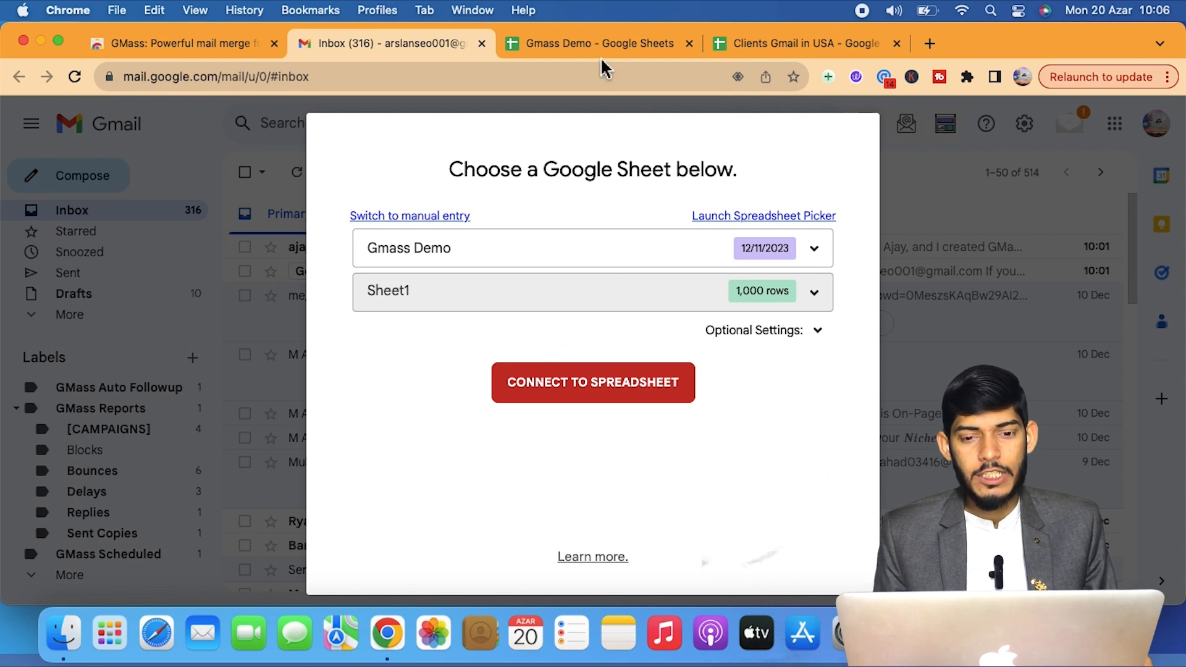
{"action": "left_click", "coordinate": [618, 49]}
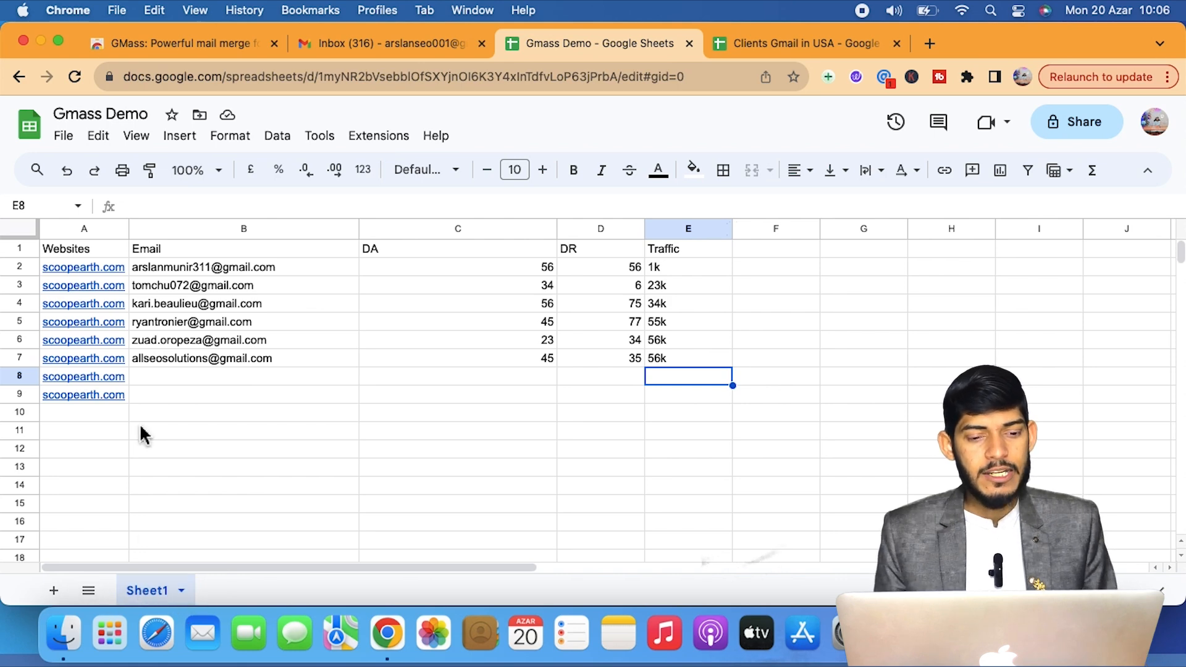
{"action": "left_click_drag", "start_coordinate": [121, 254], "coordinate": [684, 366]}
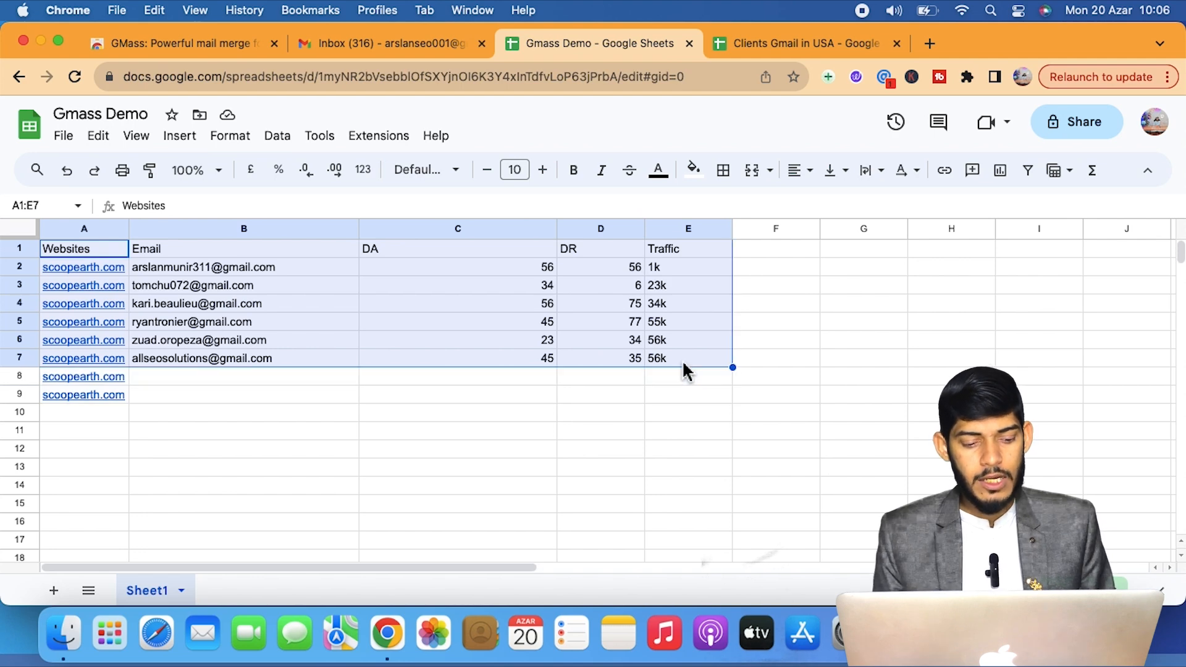
Copy the A1:E7 table into A1 of a new Sheet2, then return to Gmail.
{"action": "key", "text": "super+c"}
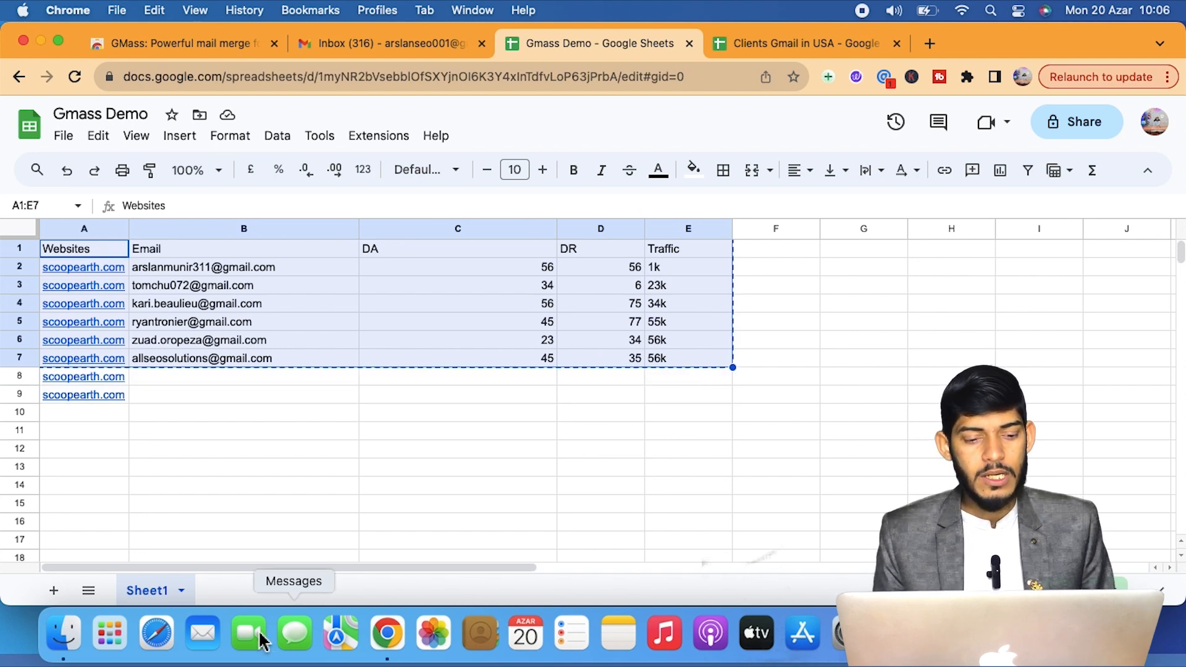
{"action": "left_click", "coordinate": [54, 592]}
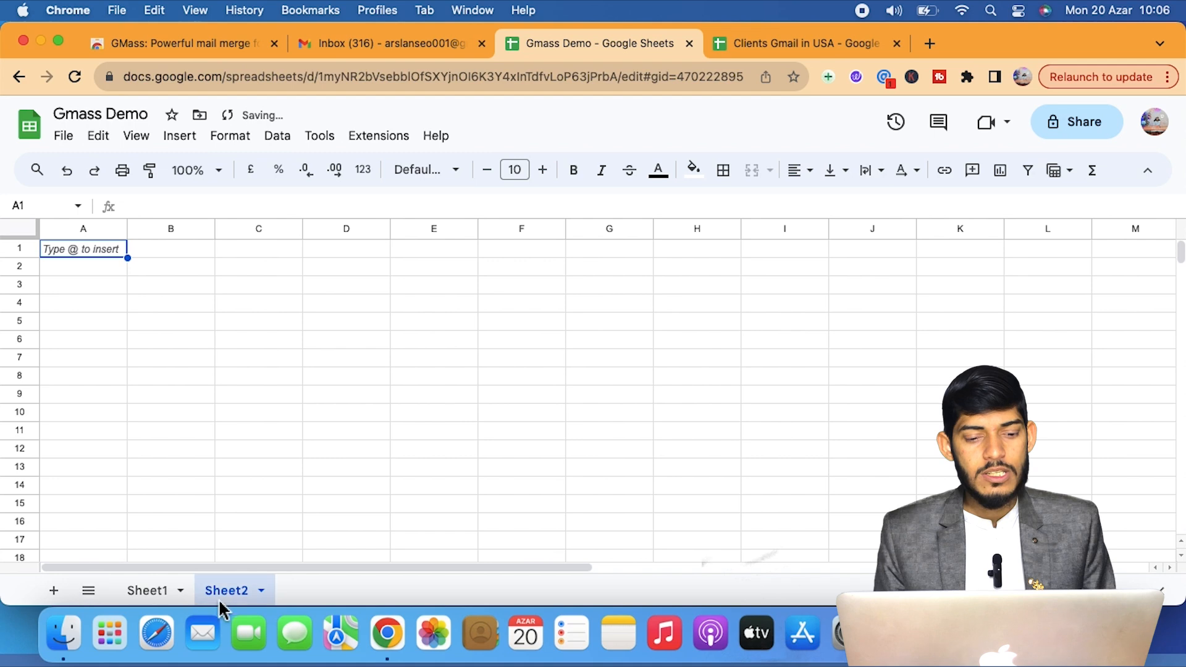
{"action": "left_click", "coordinate": [114, 253]}
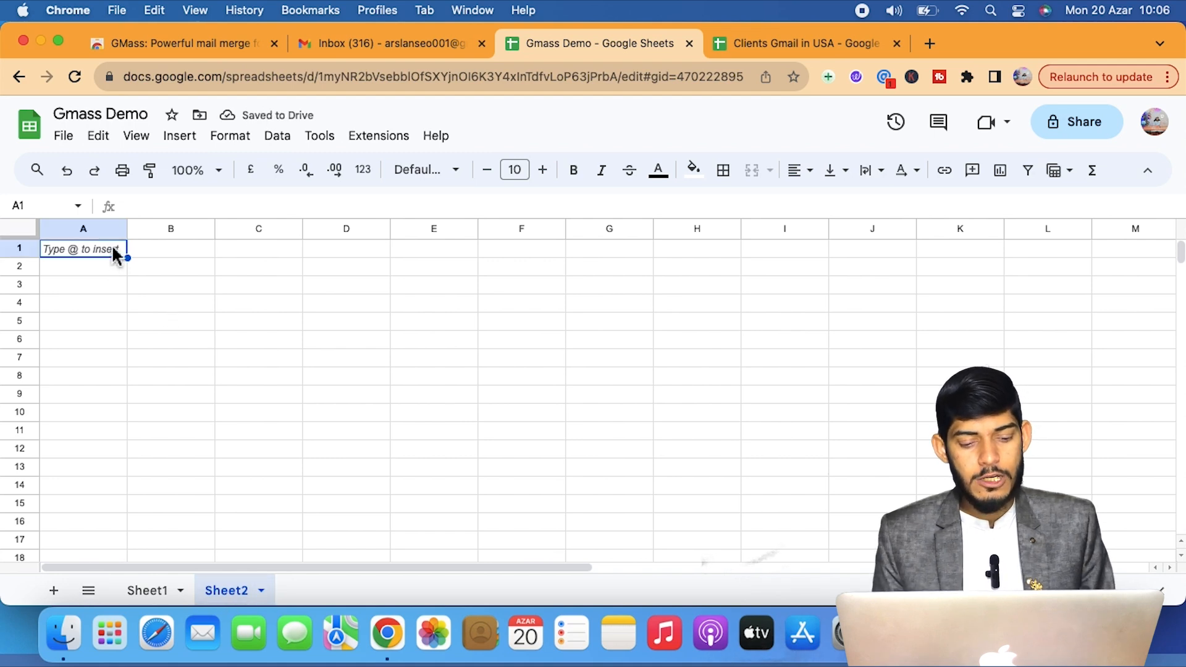
{"action": "key", "text": "super+v"}
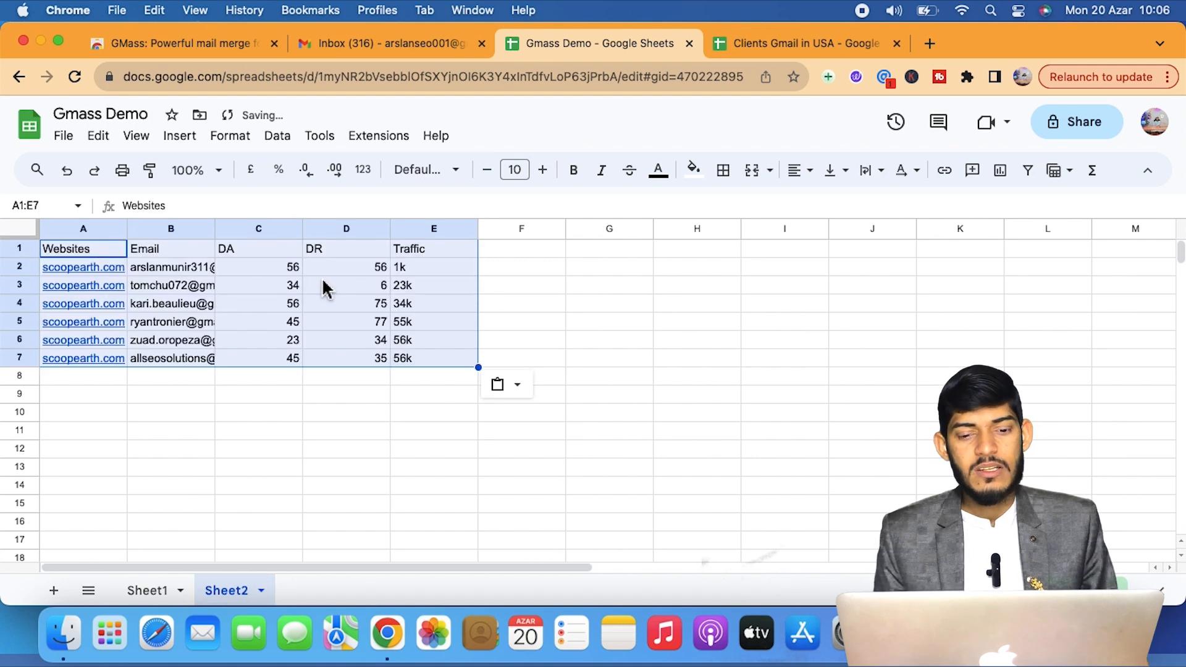
{"action": "left_click", "coordinate": [611, 340]}
{"action": "left_click", "coordinate": [391, 46]}
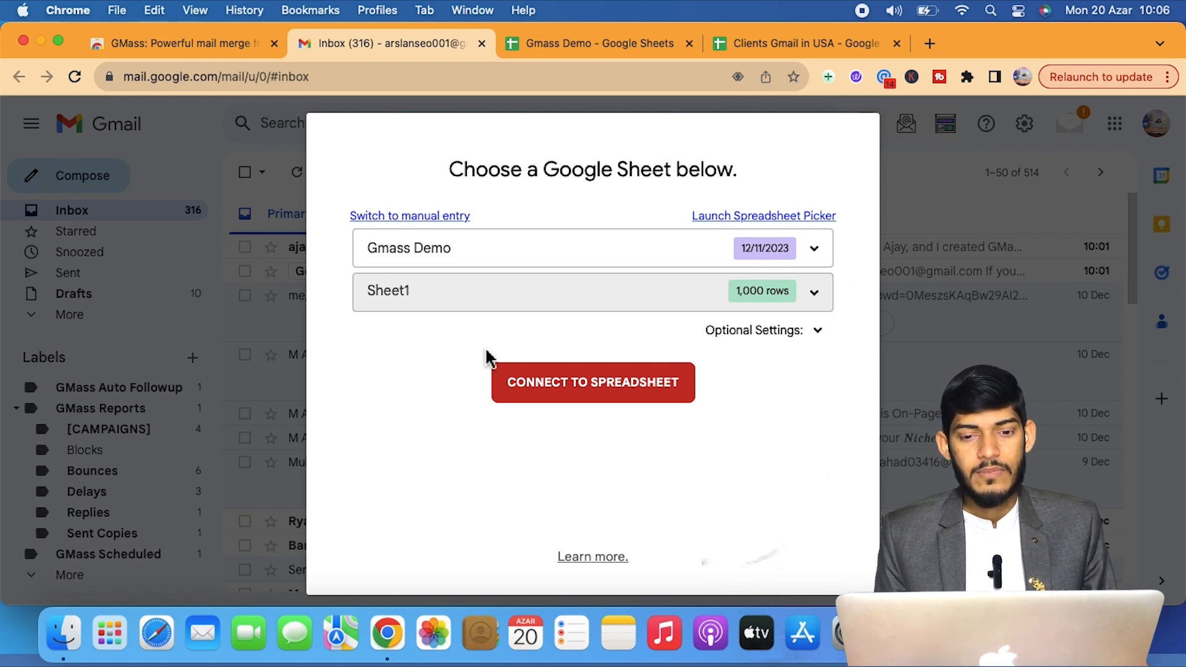
Connect GMass to the Gmass Demo Sheet1 list and dismiss the Send-button notice on the new message.
{"action": "left_click", "coordinate": [615, 390]}
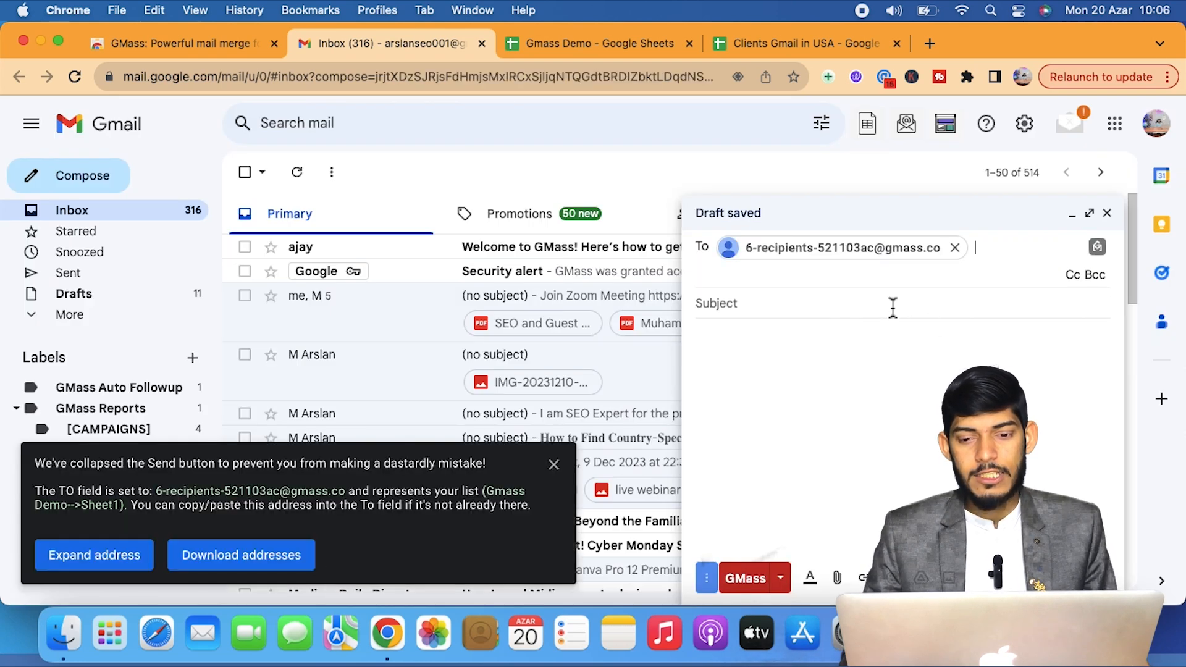
{"action": "left_click", "coordinate": [615, 41]}
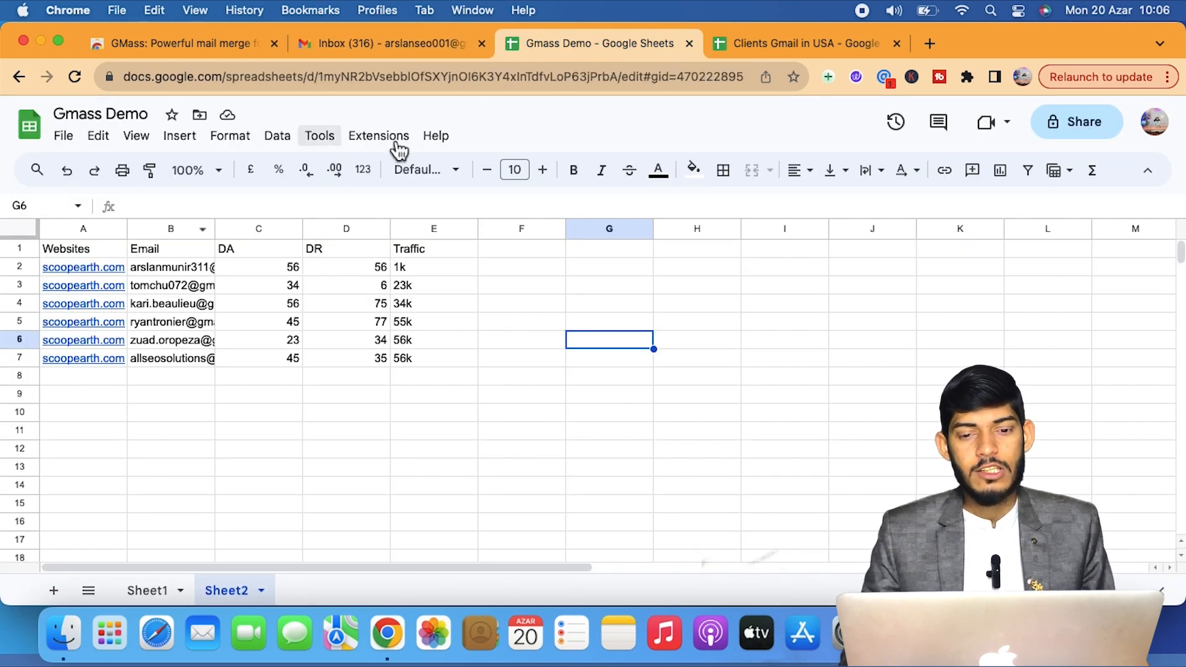
{"action": "left_click", "coordinate": [408, 43]}
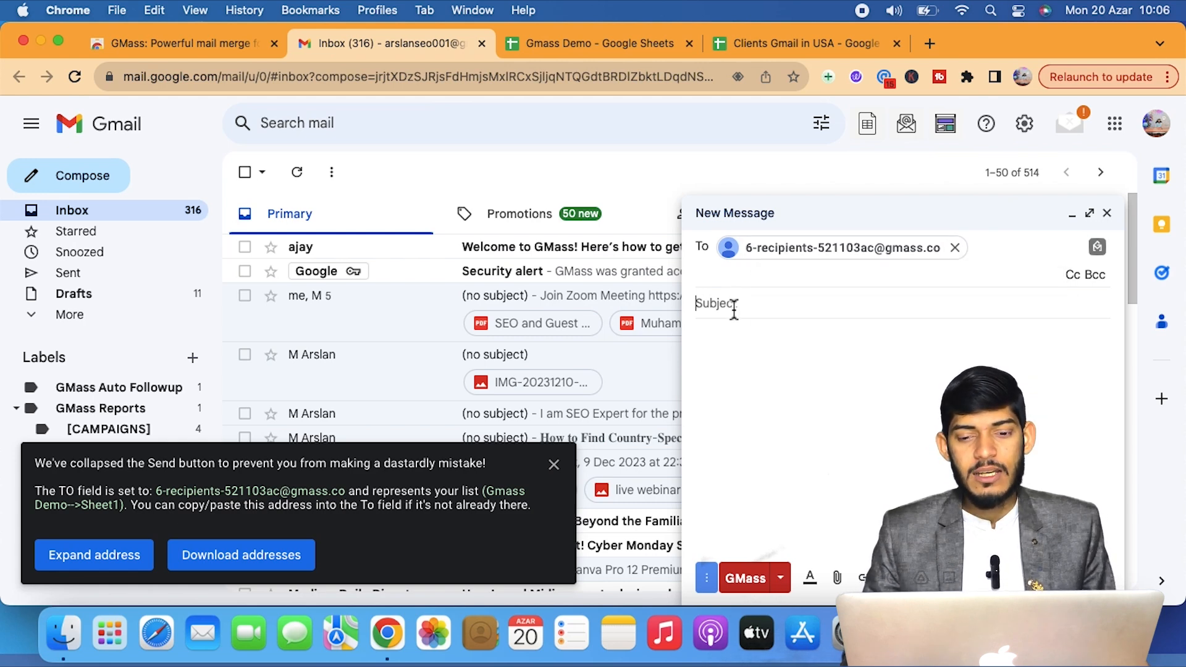
{"action": "left_click", "coordinate": [553, 464]}
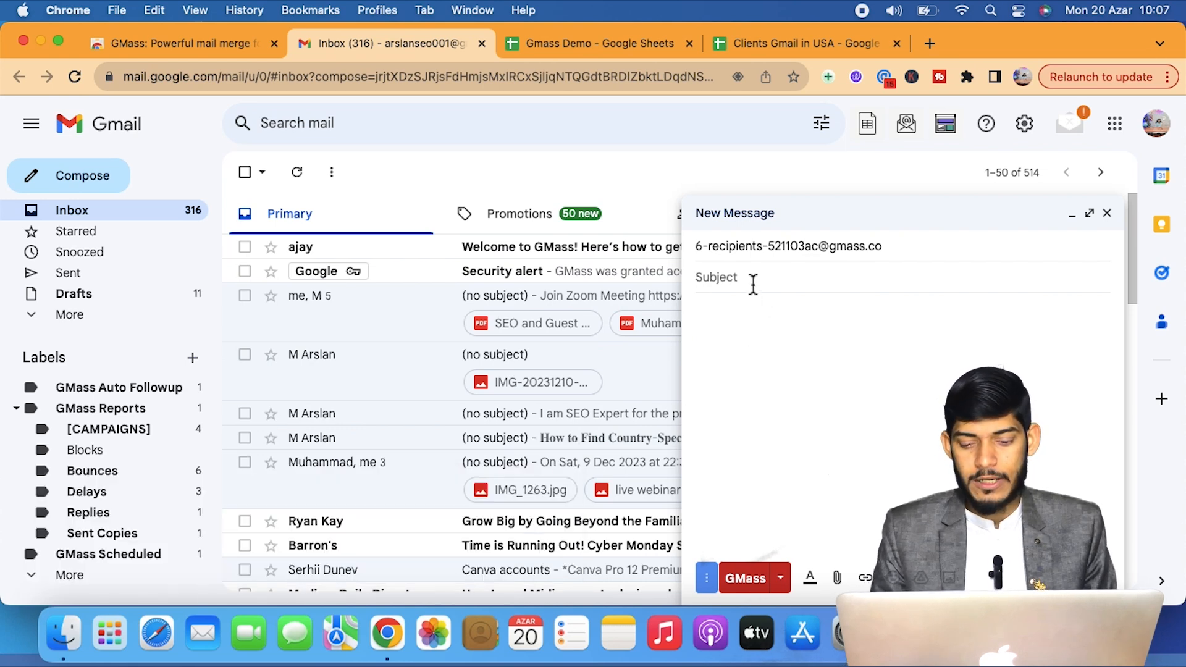
Enter subject 'Let's Connect' and body 'Hi, I am SEO Expert and analyze your website'.
{"action": "type", "text": "Let's Connect"}
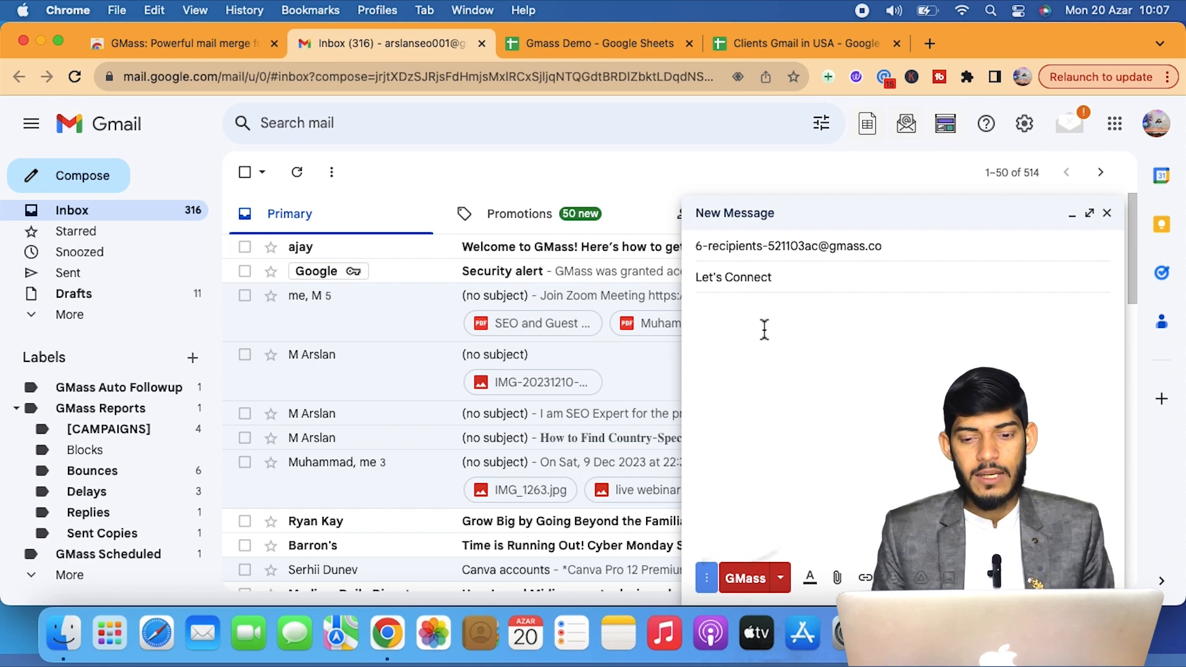
{"action": "left_click", "coordinate": [765, 329]}
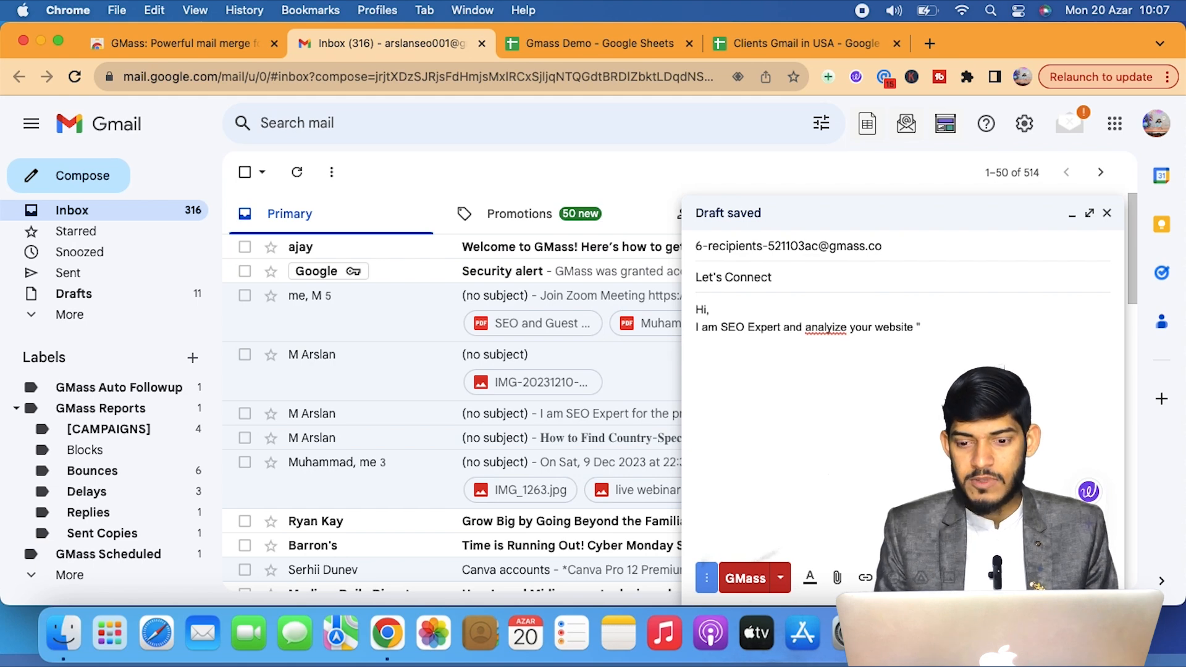
{"action": "type", "text": "{"}
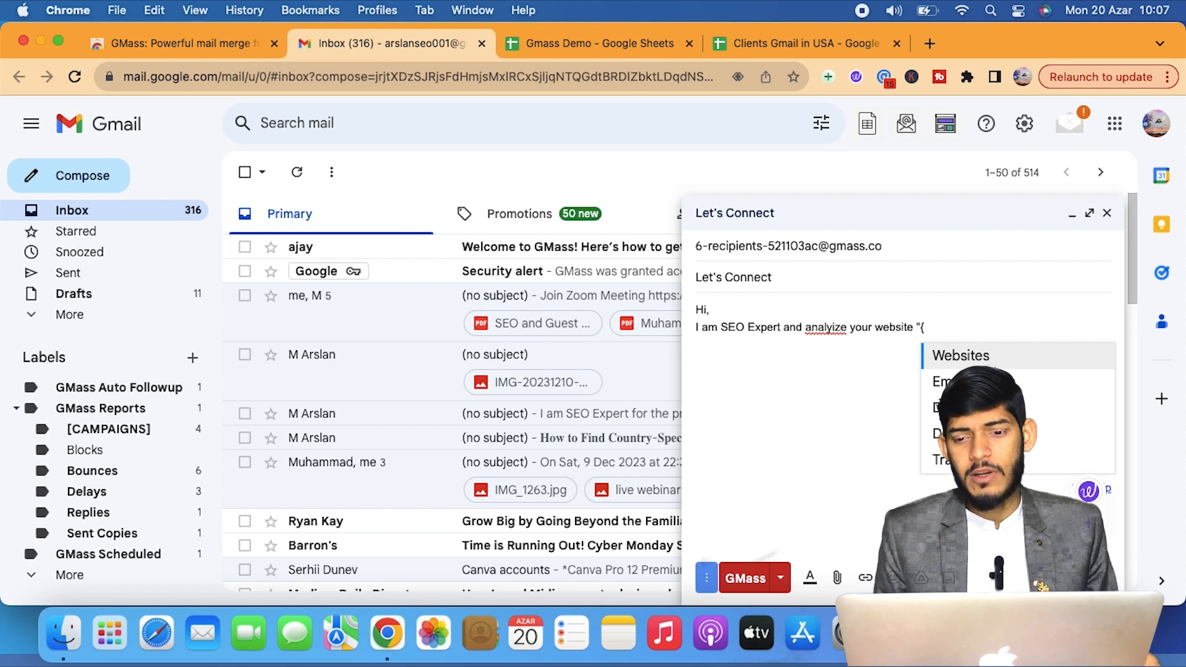
Insert the {Websites} merge field, then add a 'Your Website DA' line with the {DA} field.
{"action": "left_click", "coordinate": [968, 362]}
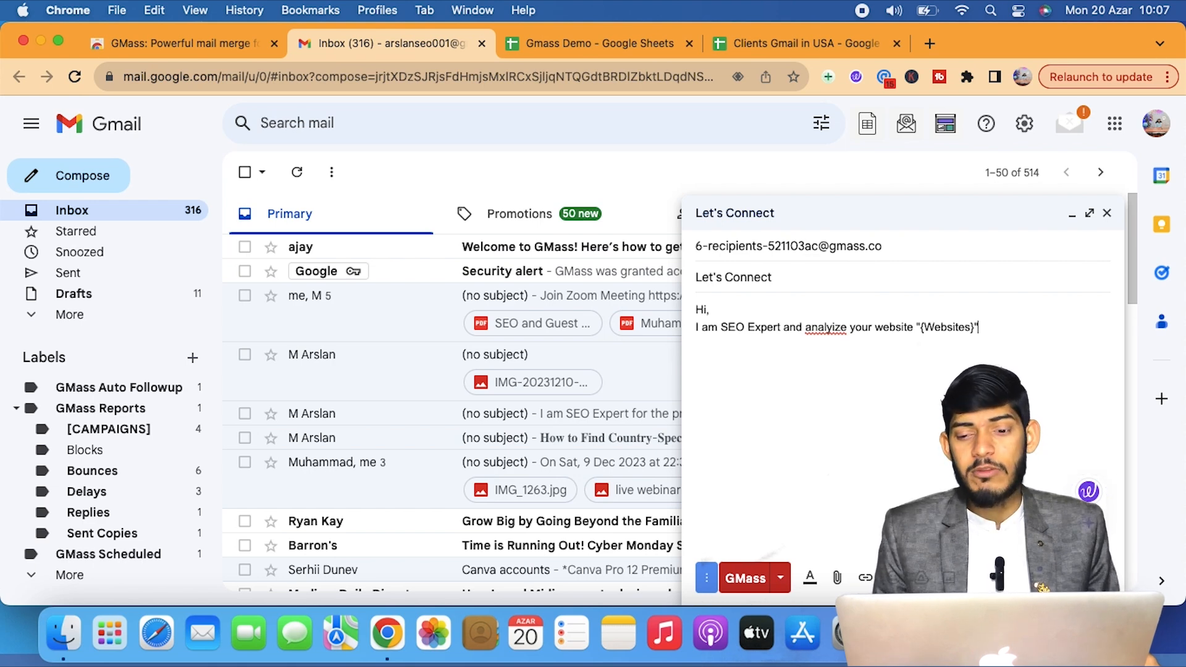
{"action": "key", "text": "Return"}
{"action": "key", "text": "Return"}
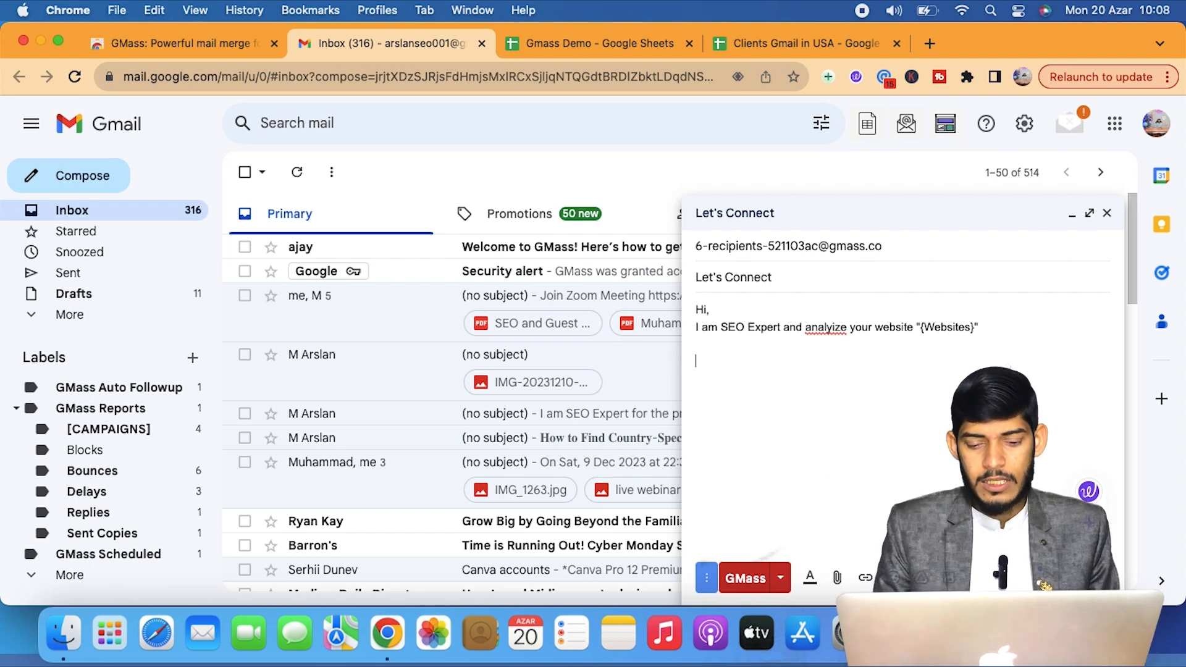
{"action": "type", "text": "Your W"}
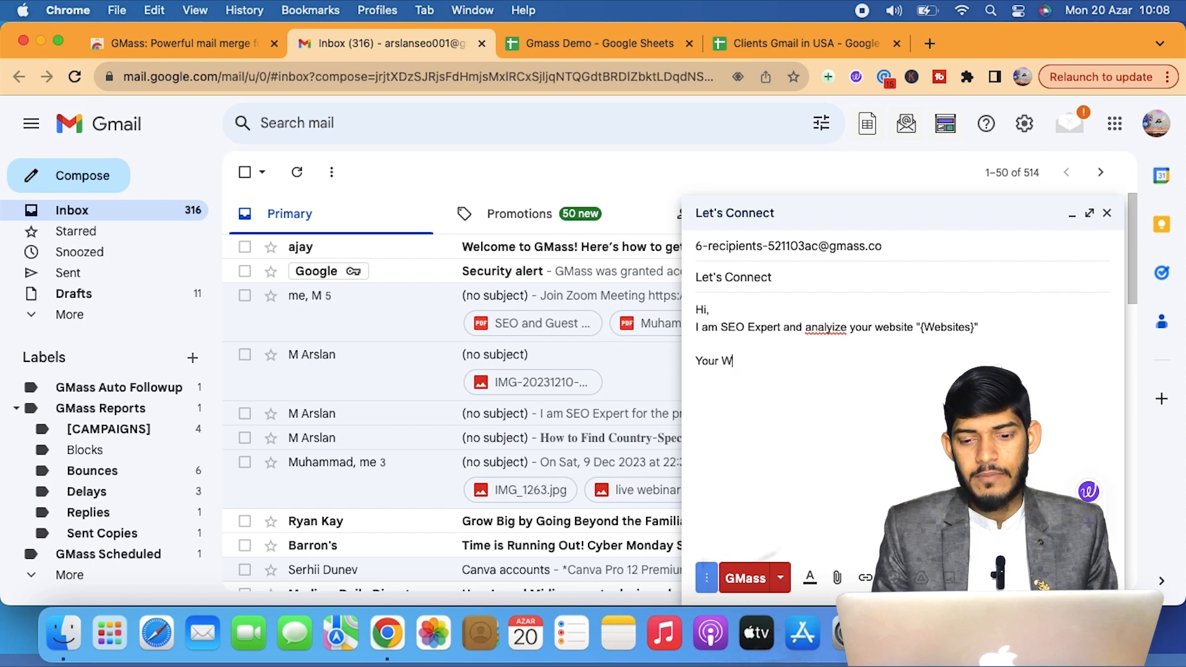
{"action": "type", "text": "ebsite DA"}
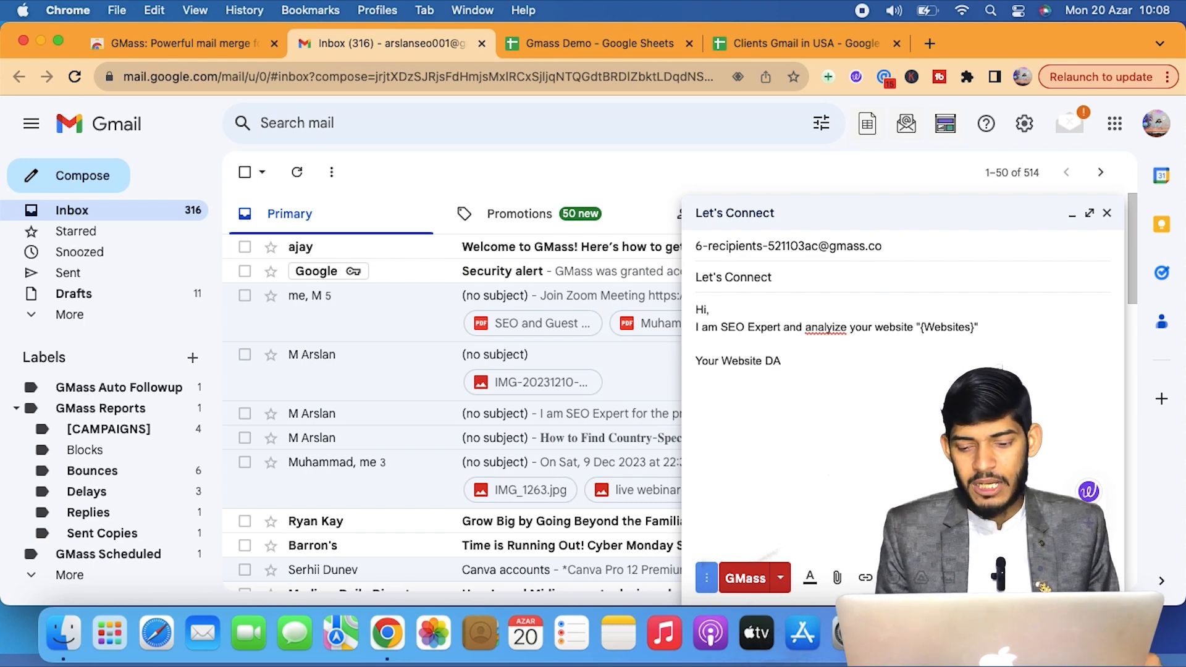
{"action": "type", "text": " \""}
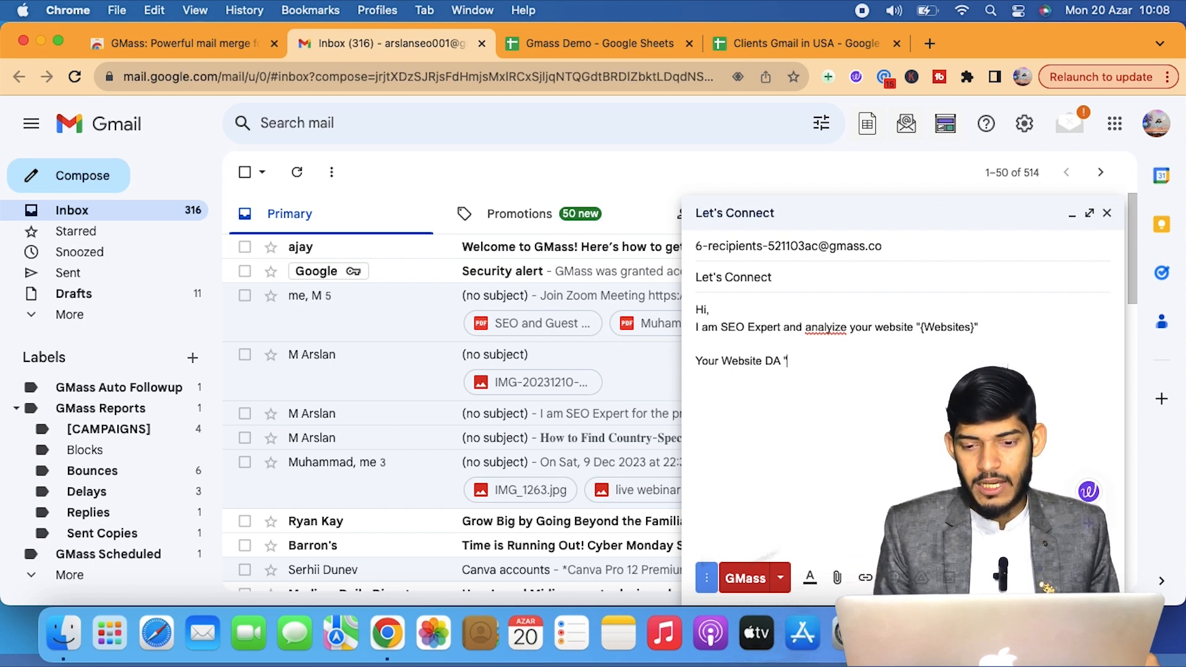
{"action": "type", "text": "{"}
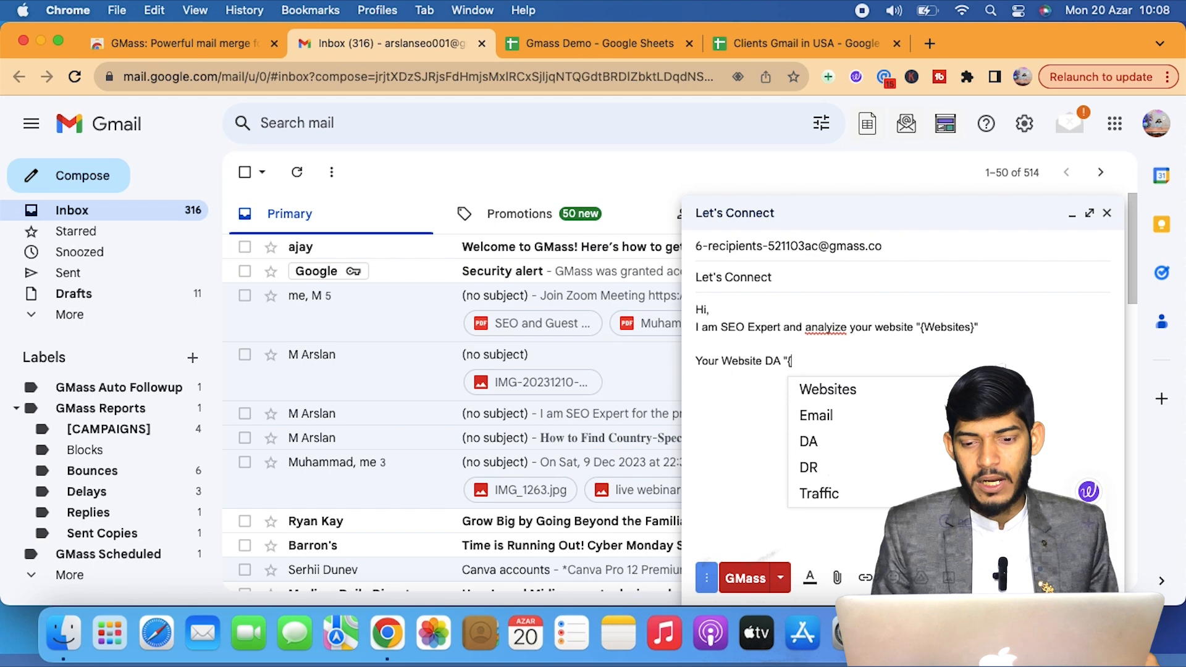
{"action": "left_click", "coordinate": [894, 444]}
Add 'Your Website DR' and 'Your Website Traffic' lines filled by the {DR} and {Traffic} fields.
{"action": "type", "text": "\". "}
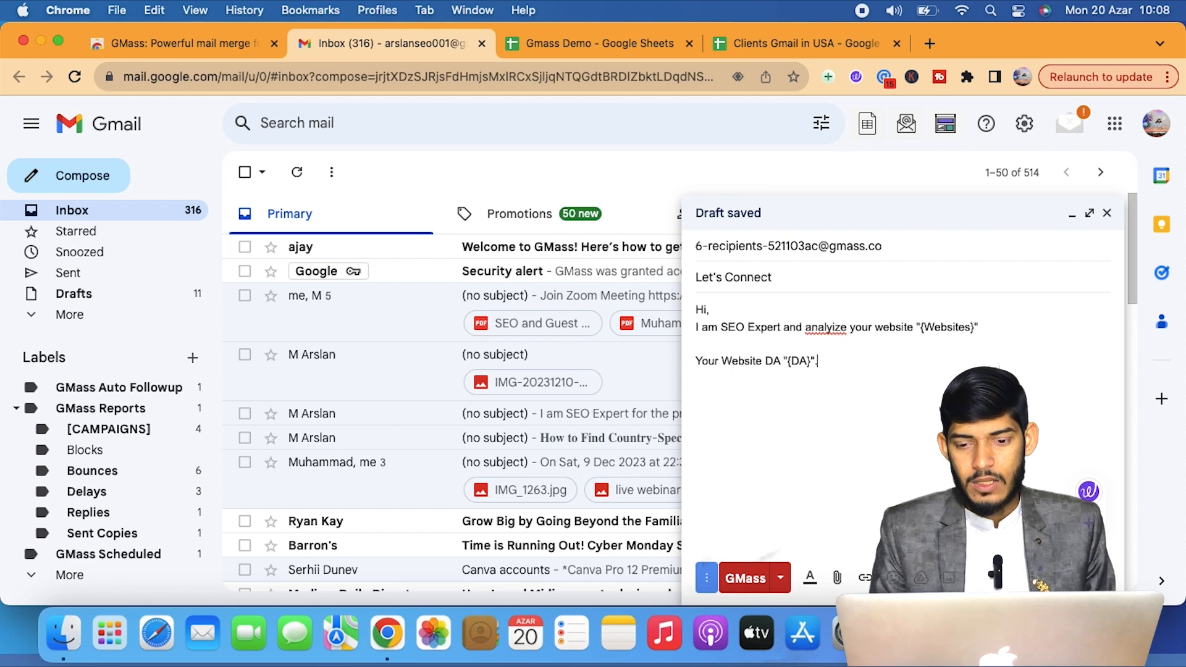
{"action": "type", "text": "."}
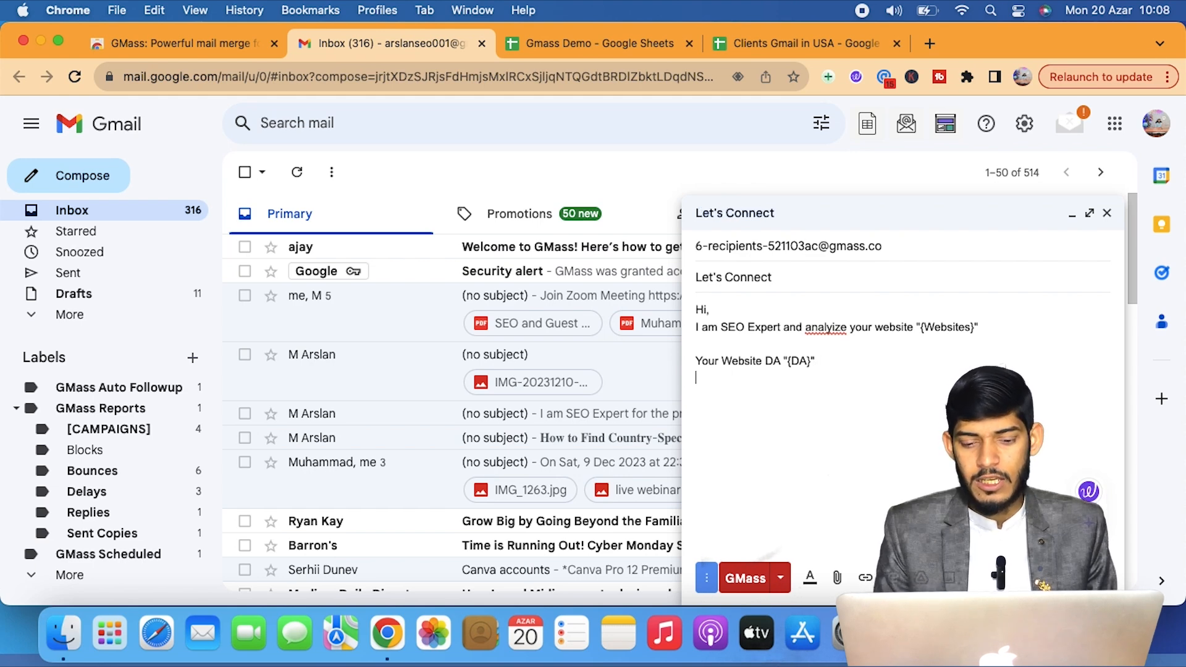
{"action": "type", "text": "Your "}
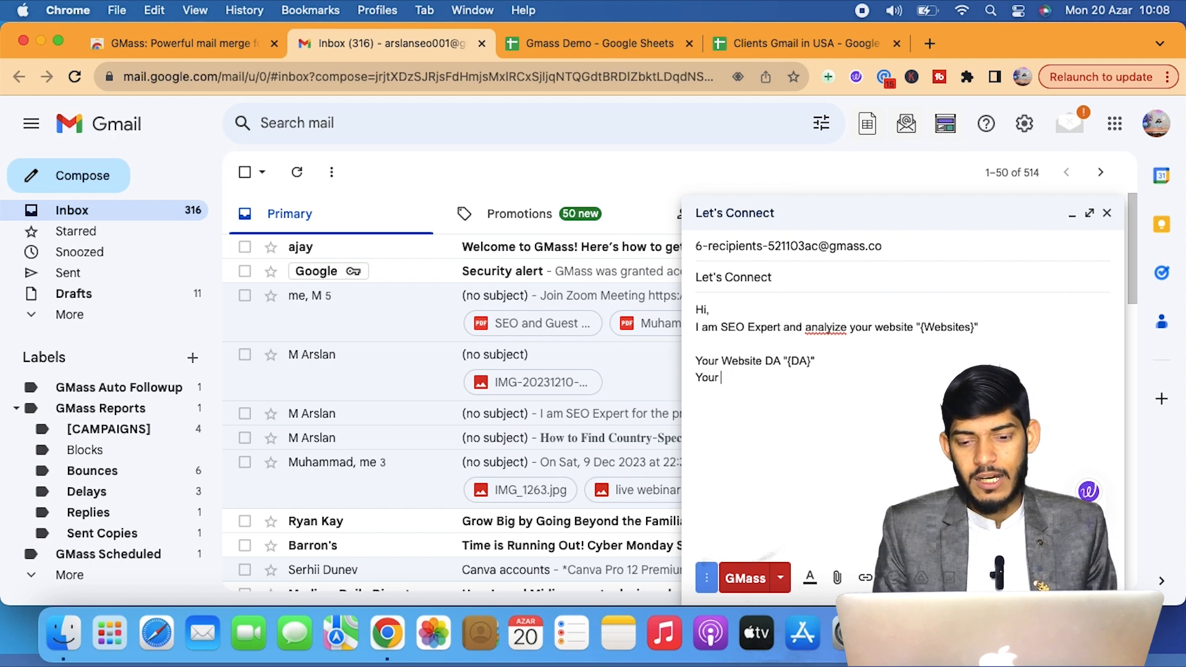
{"action": "type", "text": "Website "}
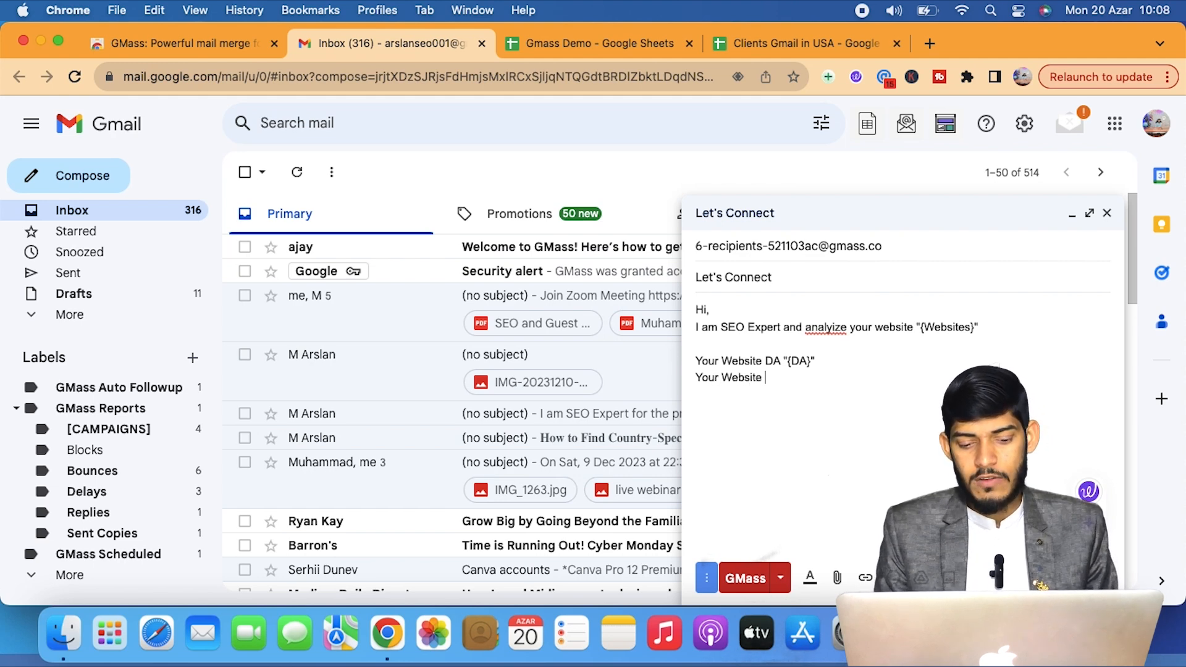
{"action": "type", "text": "DR "}
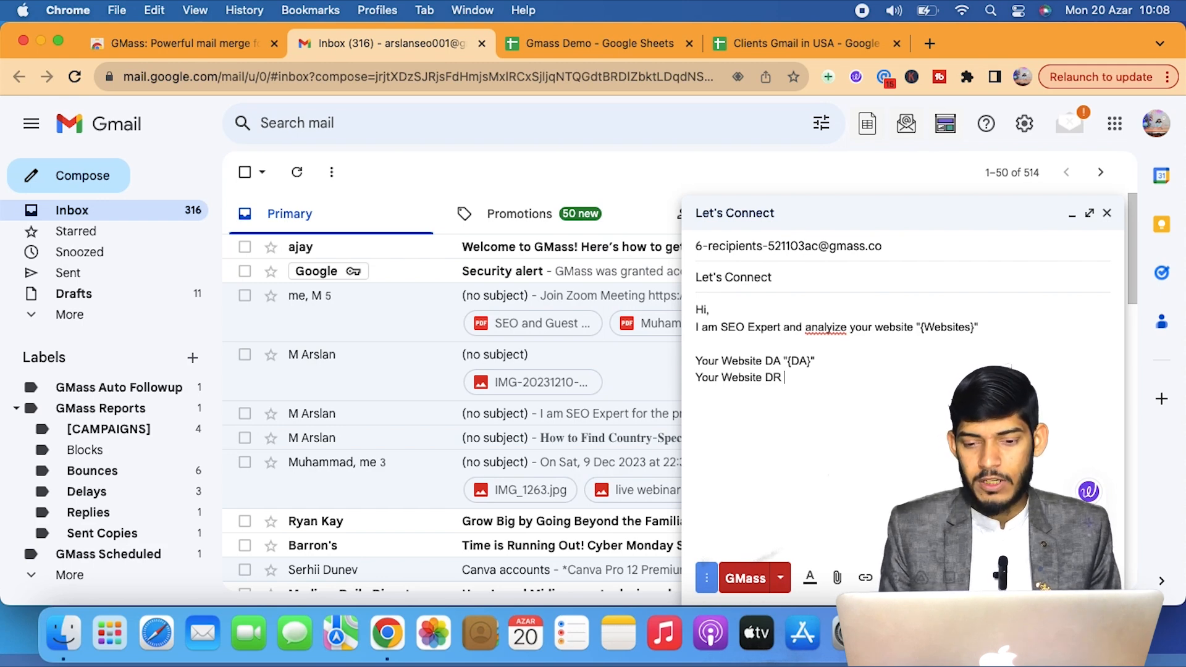
{"action": "type", "text": "\"{"}
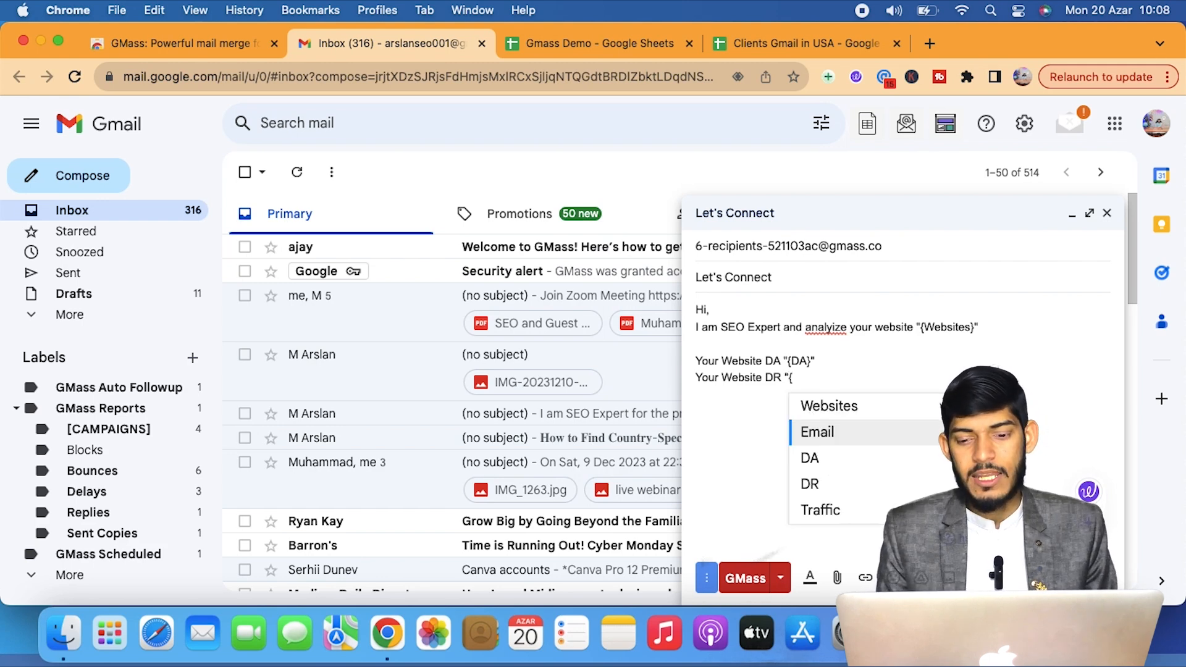
{"action": "left_click", "coordinate": [909, 485]}
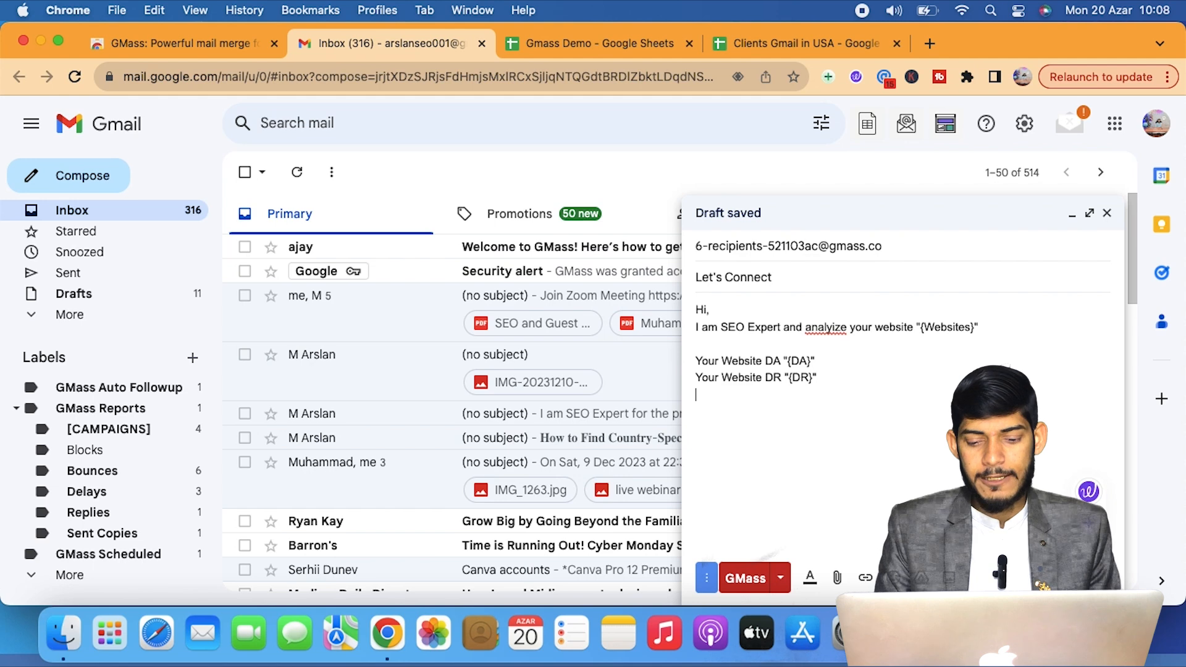
{"action": "type", "text": "our Website Traffic"}
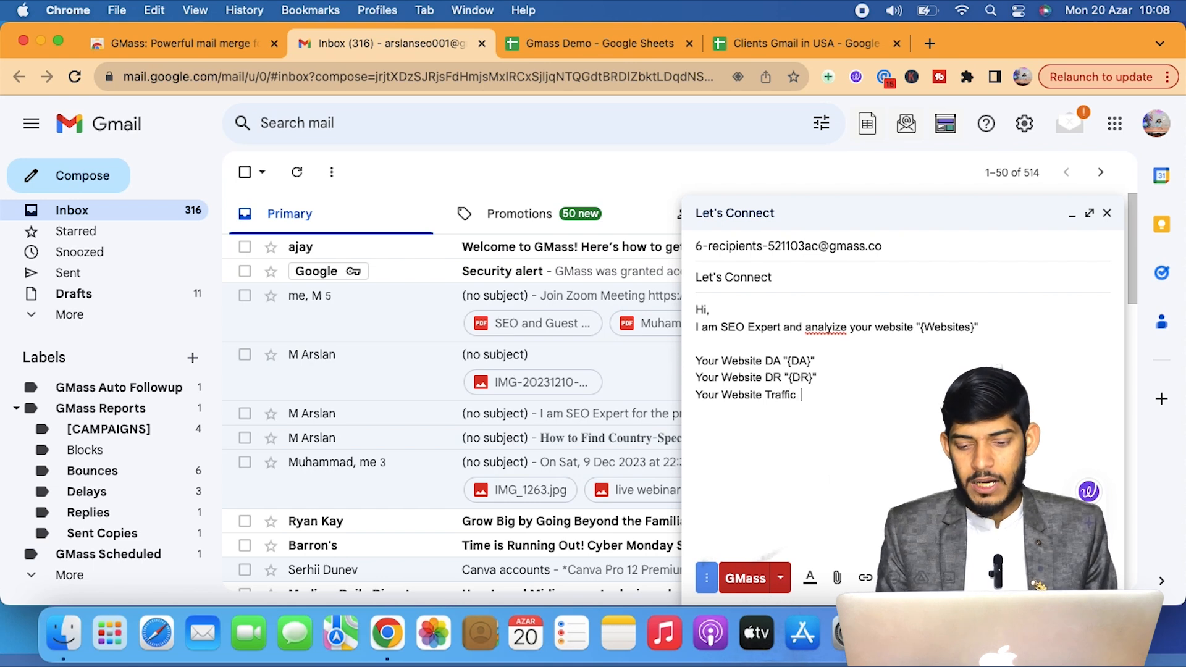
{"action": "type", "text": "  \""}
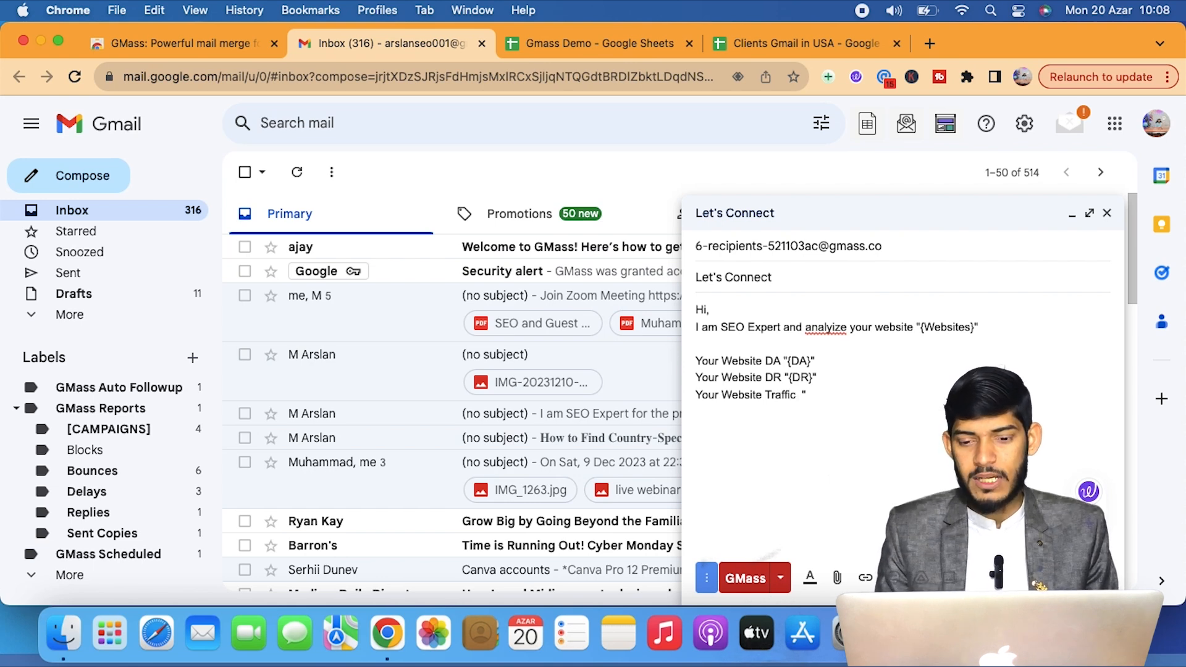
{"action": "type", "text": "{"}
{"action": "key", "text": "Down"}
{"action": "key", "text": "Down"}
{"action": "key", "text": "Down"}
{"action": "key", "text": "Down"}
{"action": "key", "text": "Return"}
{"action": "type", "text": "\""}
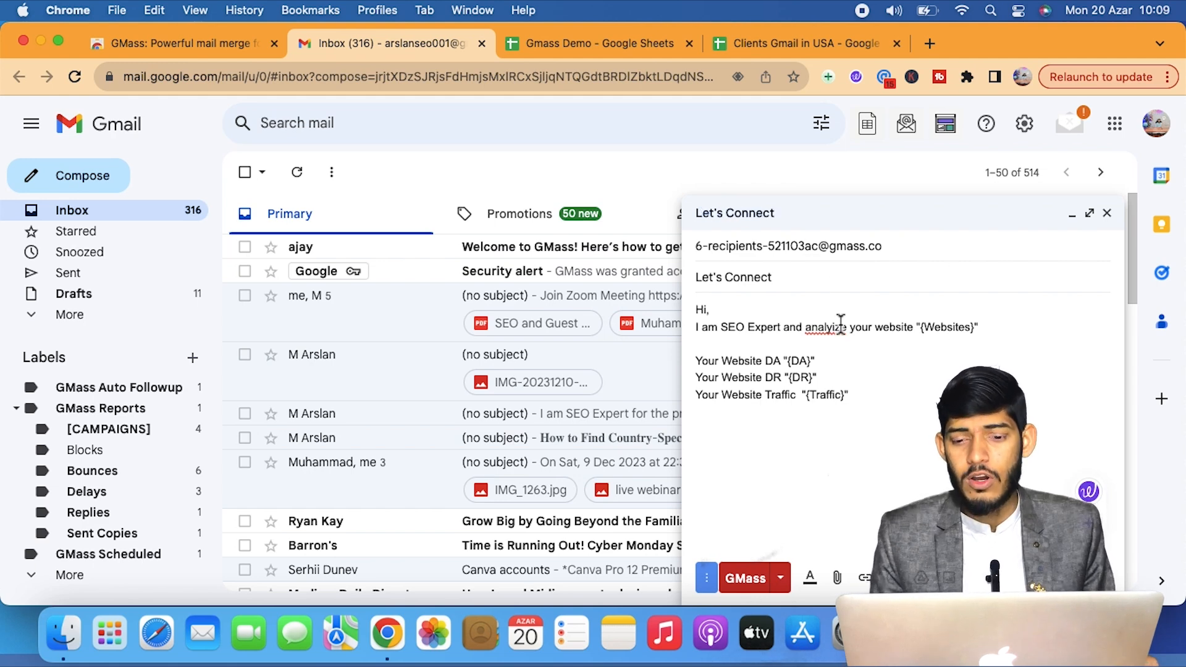
Send the Let's Connect mail merge to the six recipients and view the Sent folder.
{"action": "left_click", "coordinate": [749, 587]}
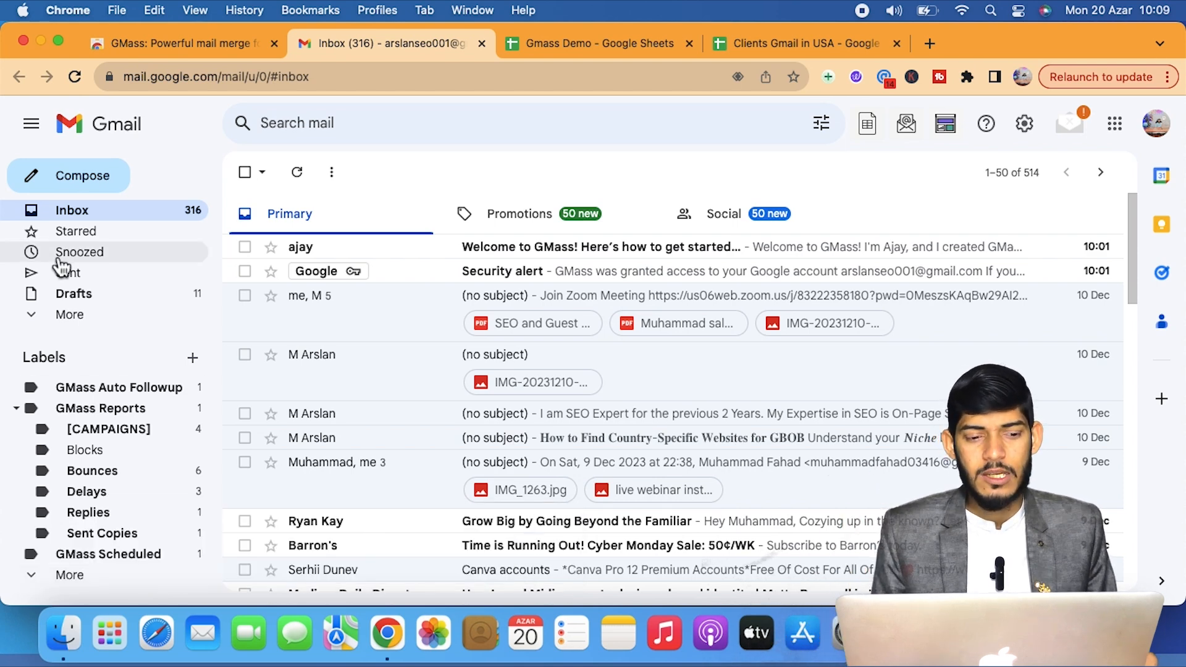
{"action": "left_click", "coordinate": [110, 283]}
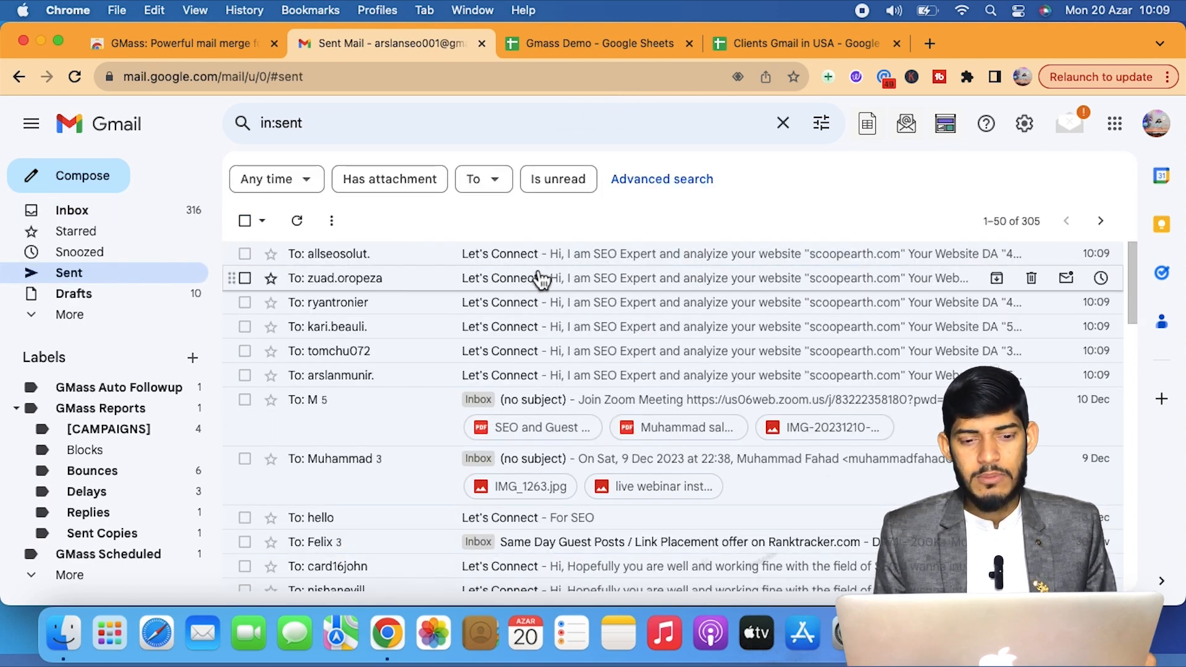
Open a sent Let's Connect email showing scoopearth.com, DA 45, DR 77 and Traffic 55k.
{"action": "left_click", "coordinate": [562, 310]}
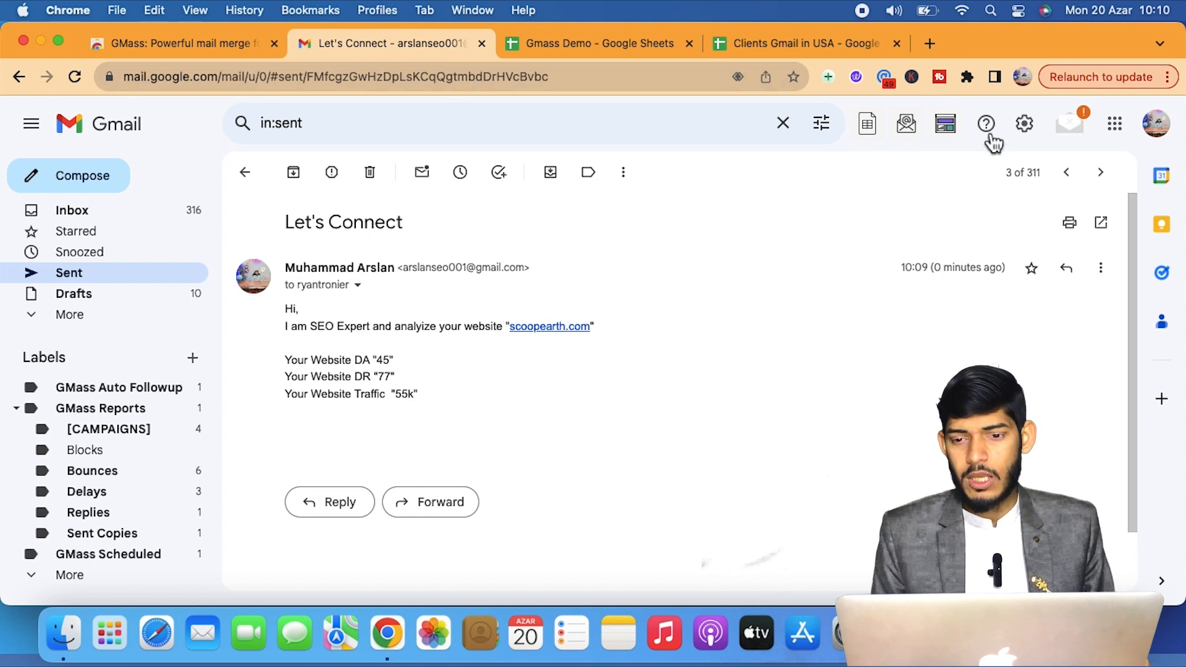
Open and close another Chrome profile's sign-in window, then switch to the Gmass Demo spreadsheet.
{"action": "left_click", "coordinate": [1022, 76]}
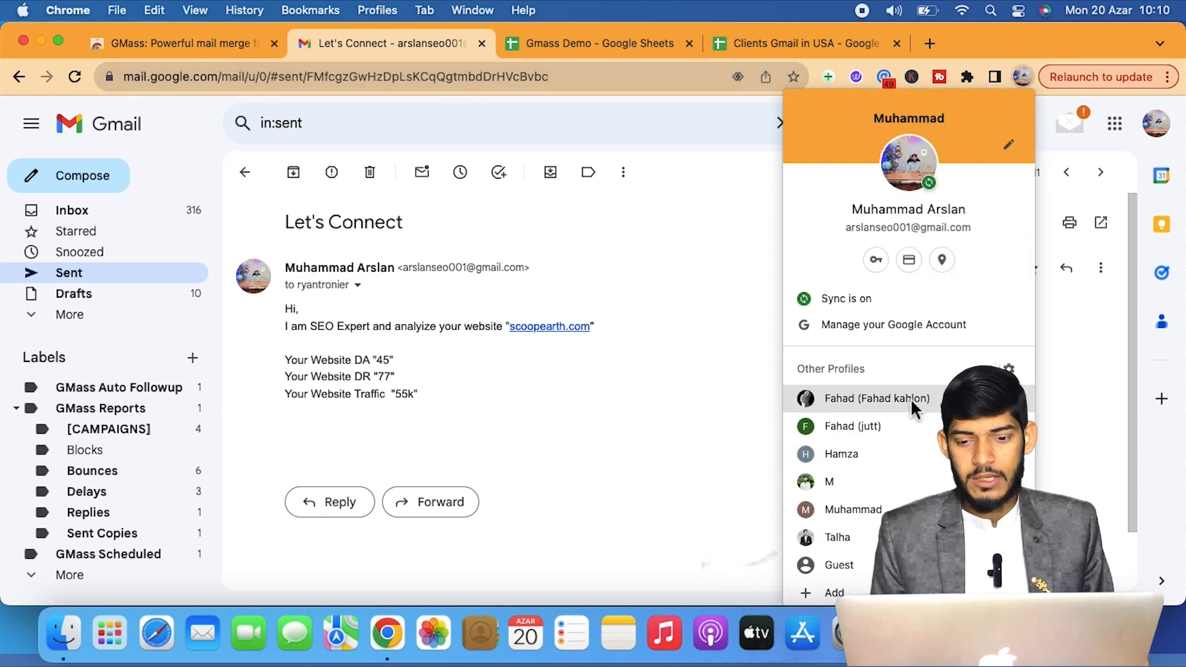
{"action": "left_click", "coordinate": [862, 494]}
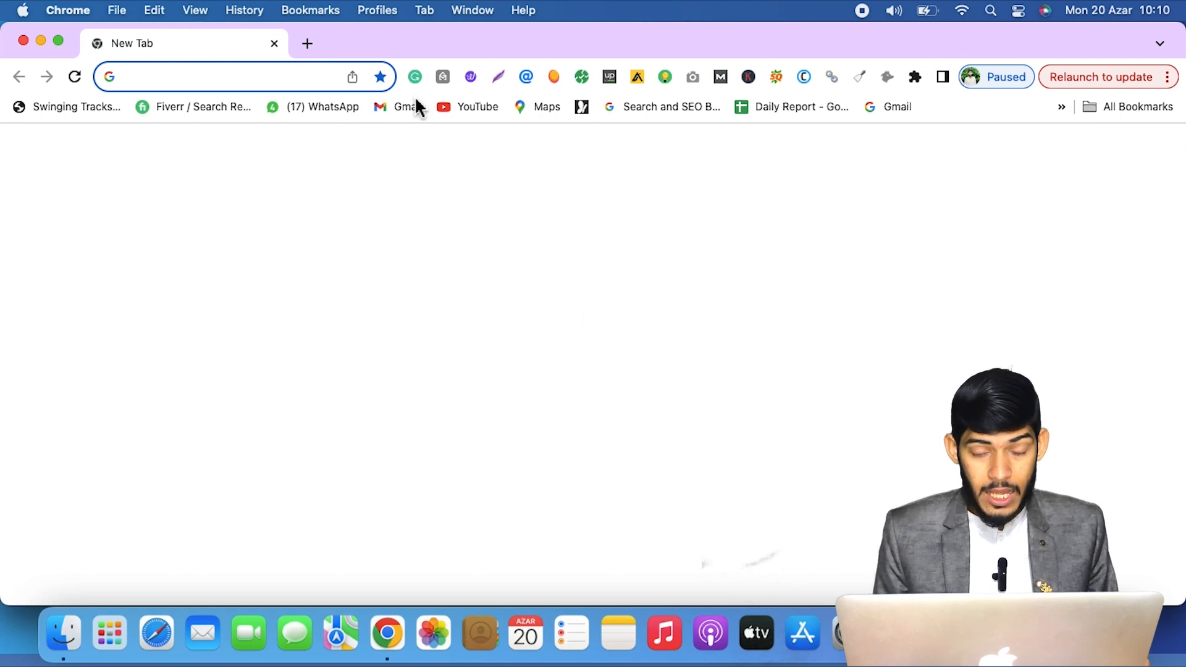
{"action": "left_click", "coordinate": [412, 107]}
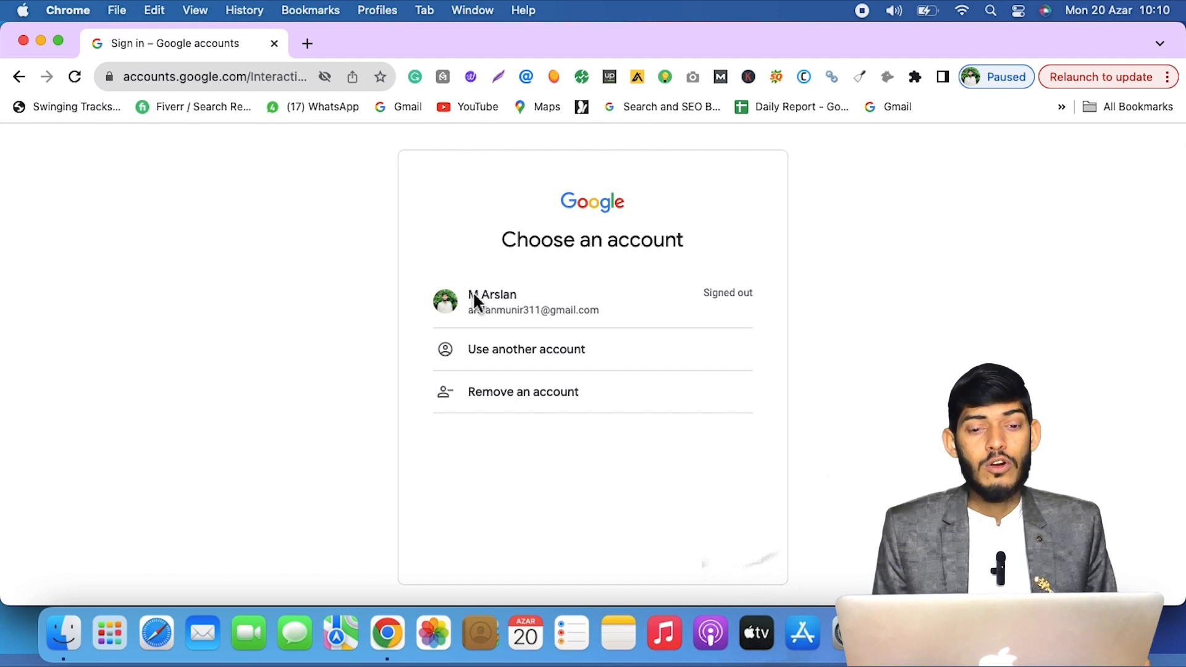
{"action": "left_click", "coordinate": [274, 44]}
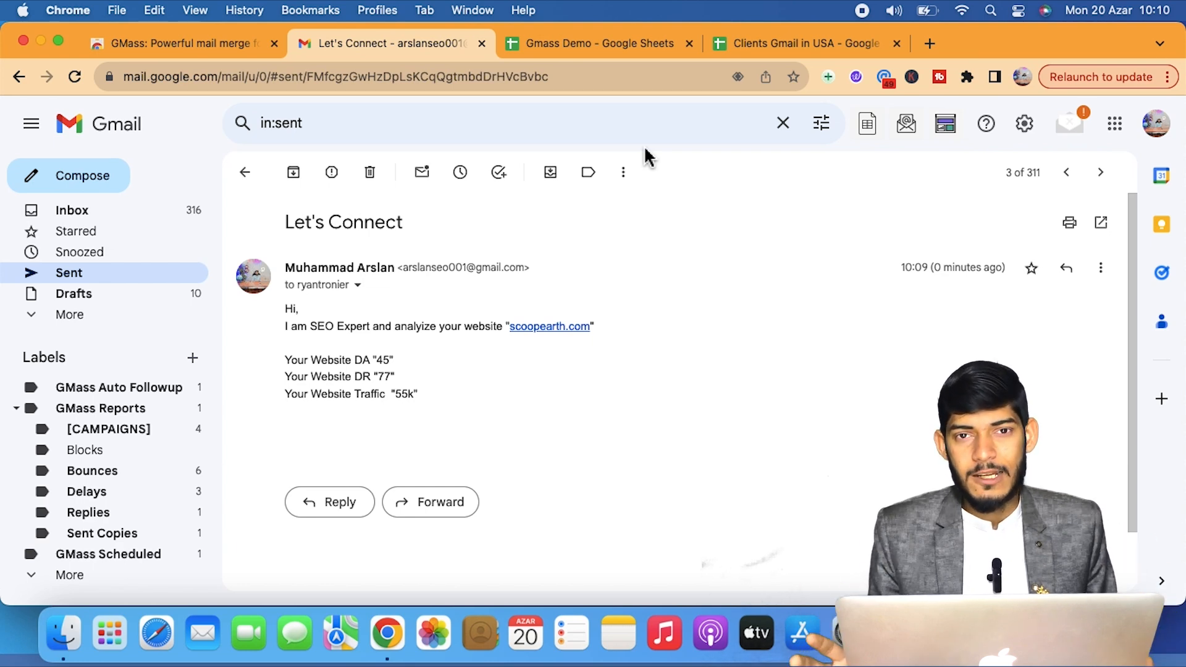
{"action": "left_click", "coordinate": [572, 44]}
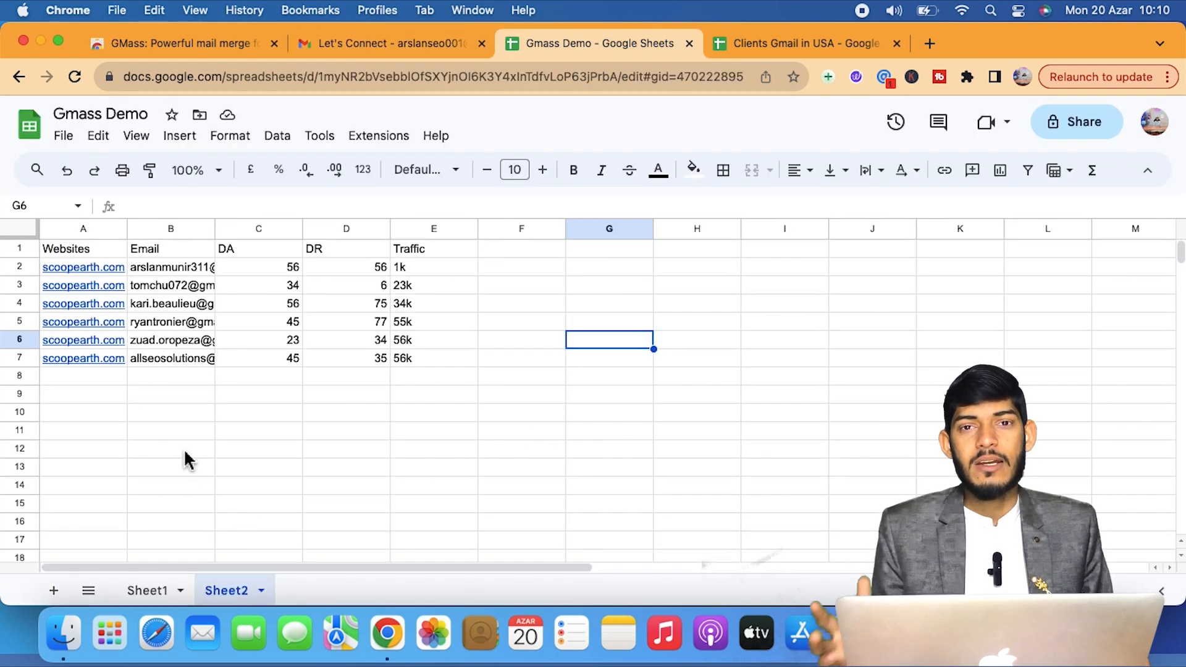